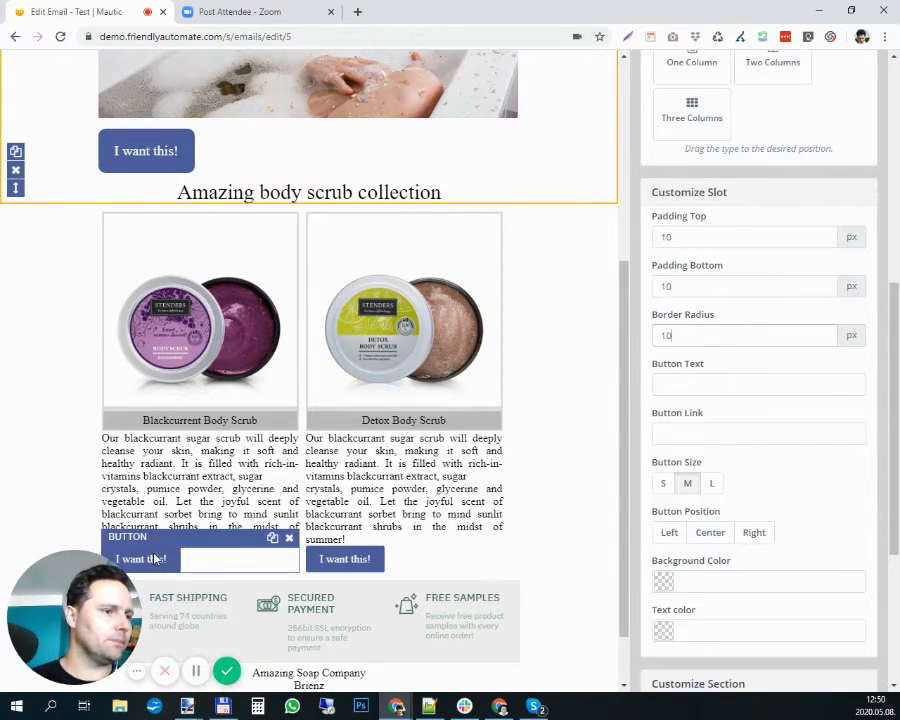
- Set the top and bottom padding to 10 px on both "I want this!" buttons below the body scrub descriptions
left_click(184, 565)
scroll(214, 539, "down", 1)
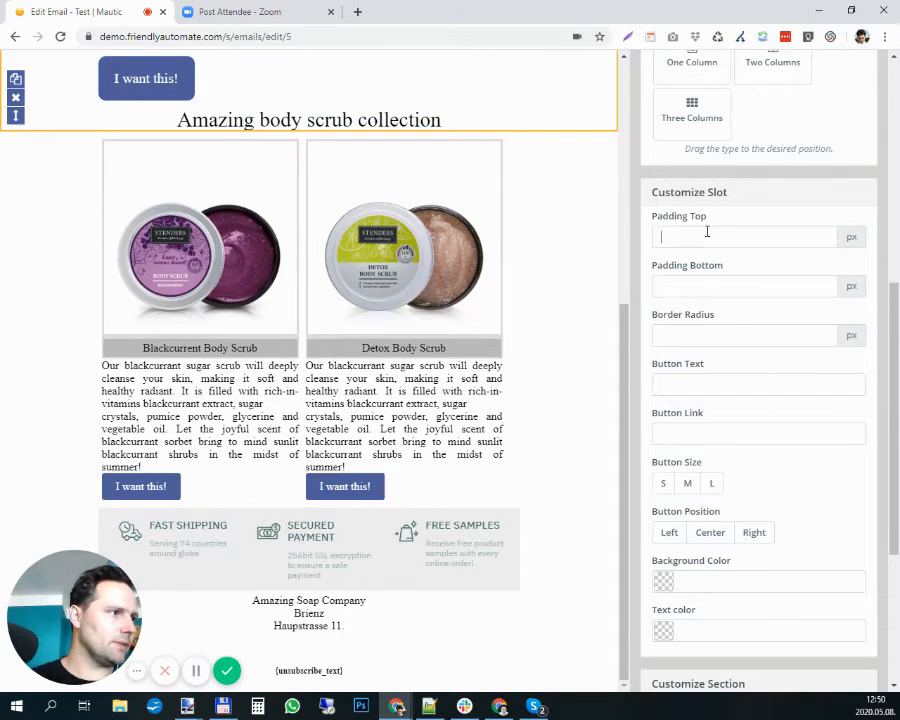
type("10")
left_click(708, 290)
type("10")
left_click(424, 482)
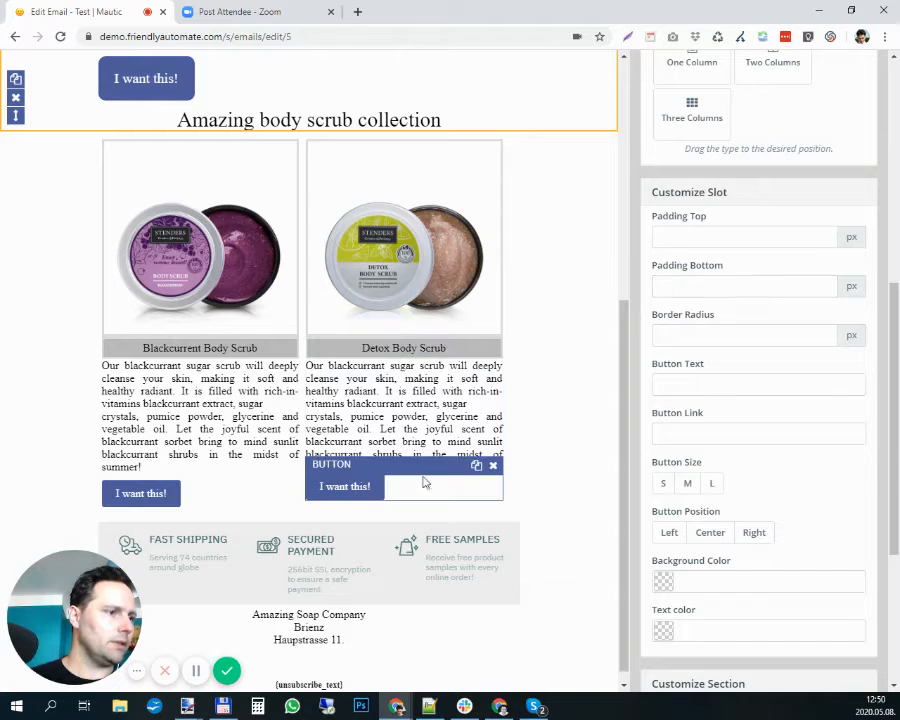
left_click(711, 236)
type("10")
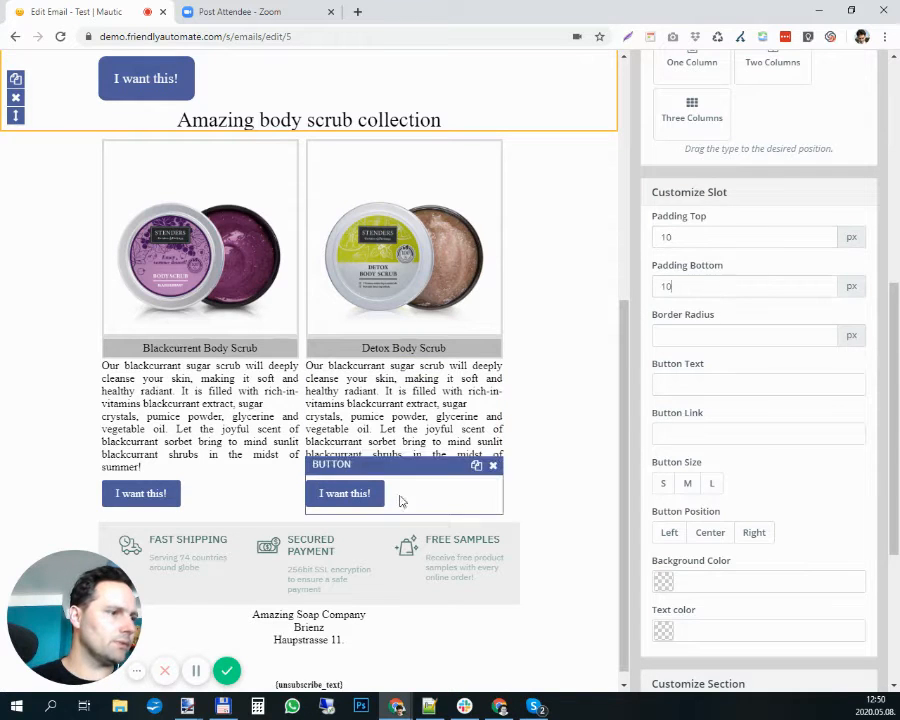
- Set the position to Center for all three "I want this!" buttons in the email
scroll(759, 263, "up", 2)
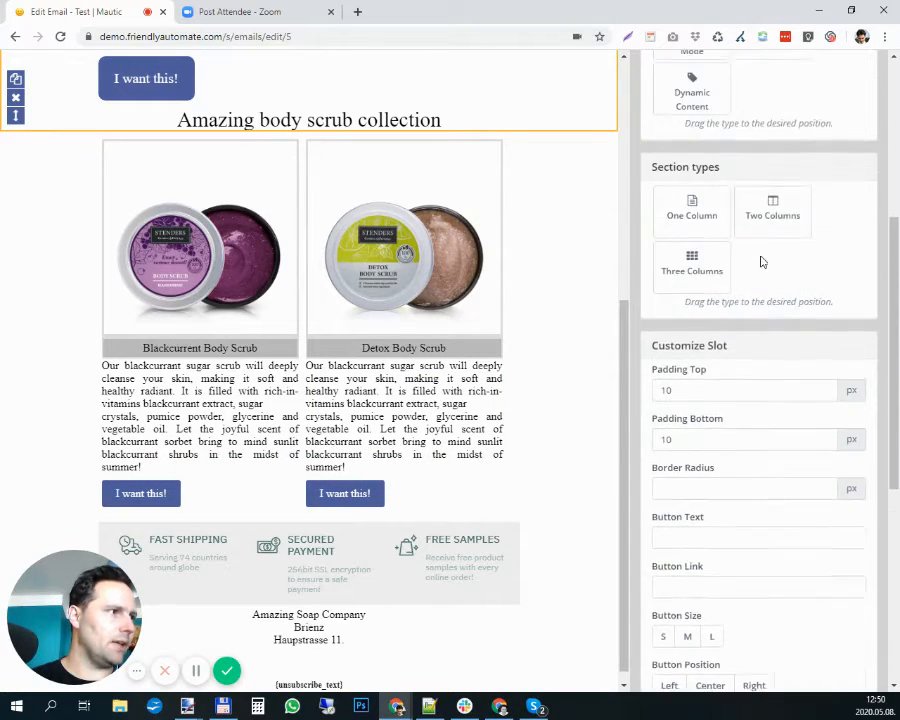
scroll(759, 263, "down", 4)
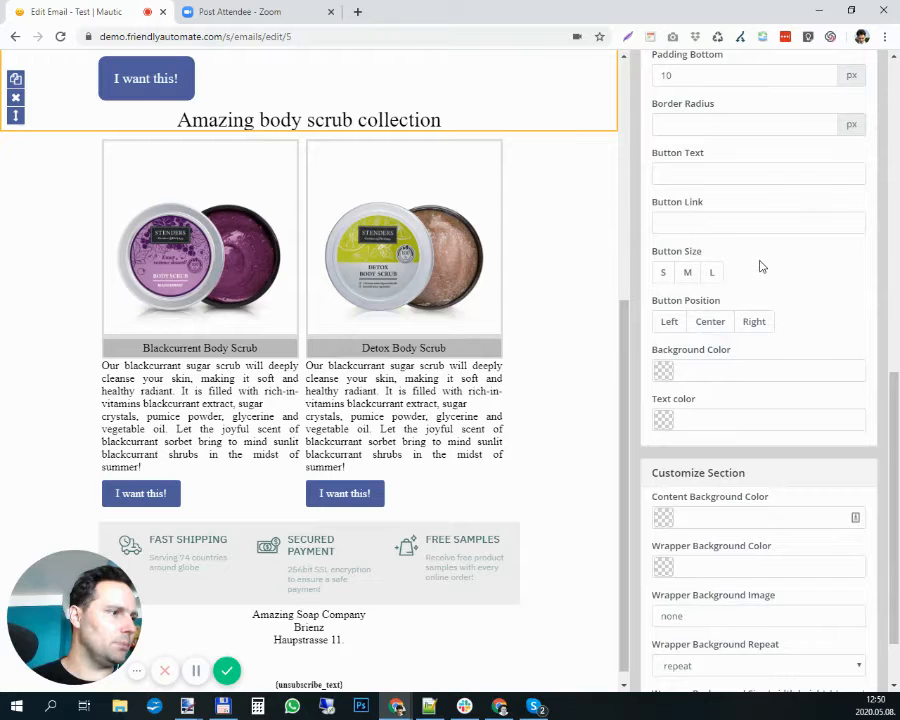
left_click(714, 322)
left_click(355, 492)
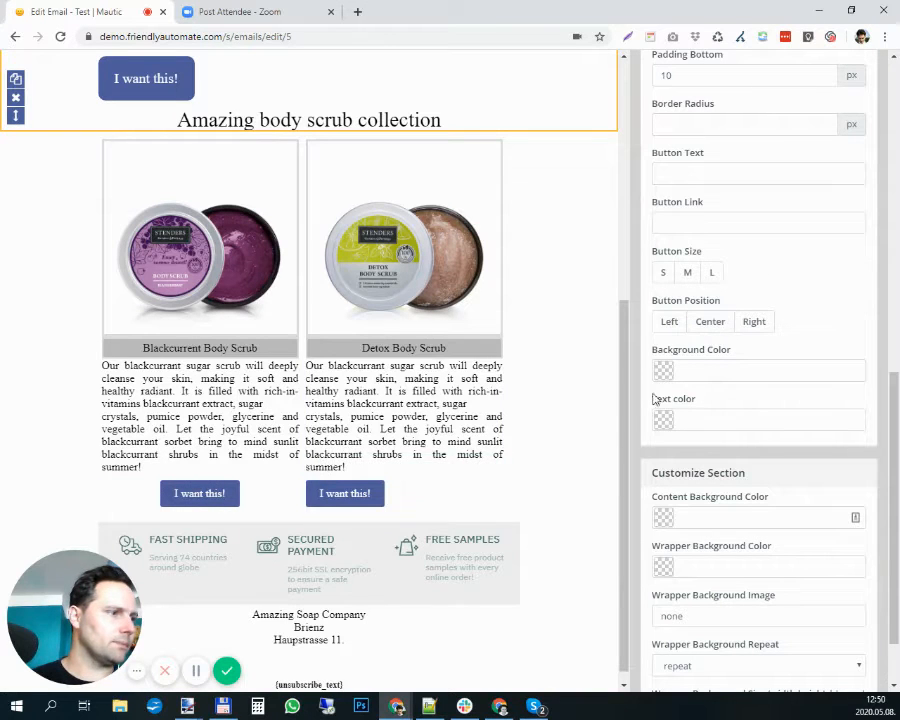
left_click(714, 321)
scroll(400, 382, "up", 3)
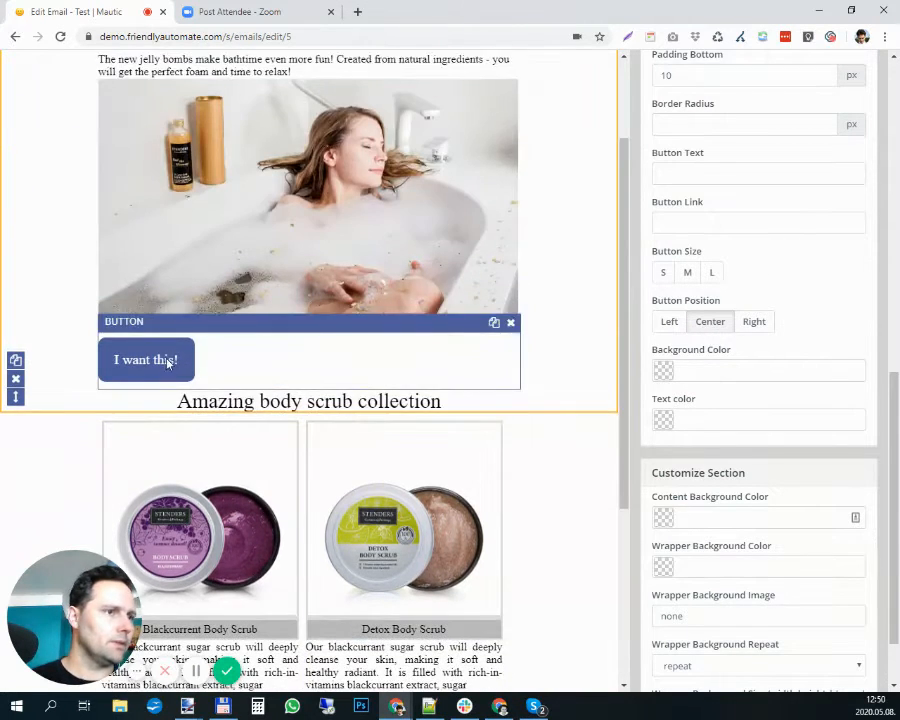
left_click(300, 366)
left_click(709, 321)
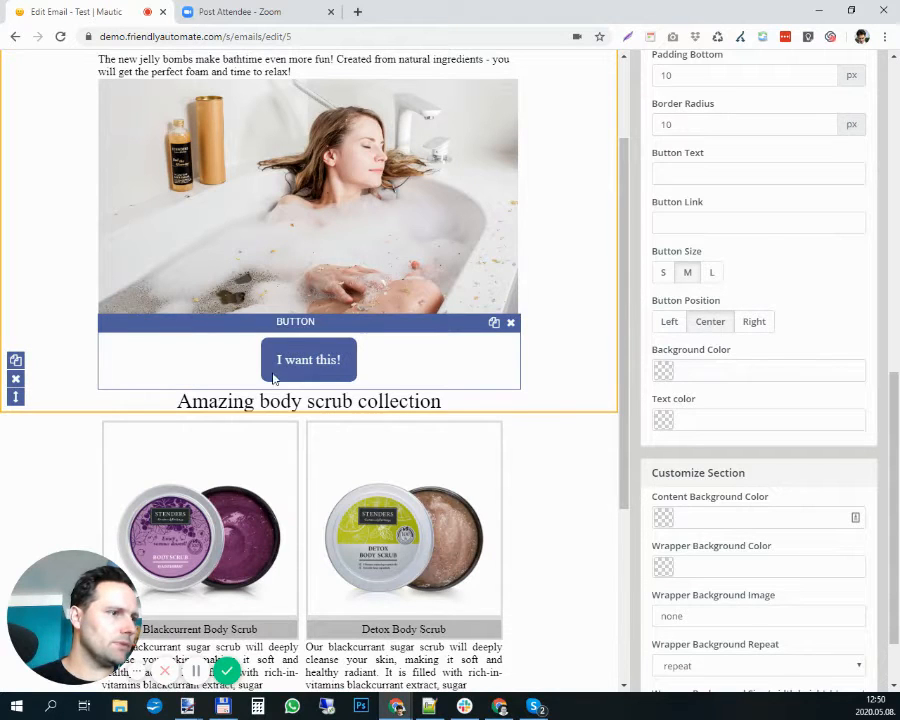
- Set the background color of the "I want this!" button below the bath photo to dark red 9c2828 and copy the color code
scroll(510, 349, "down", 2)
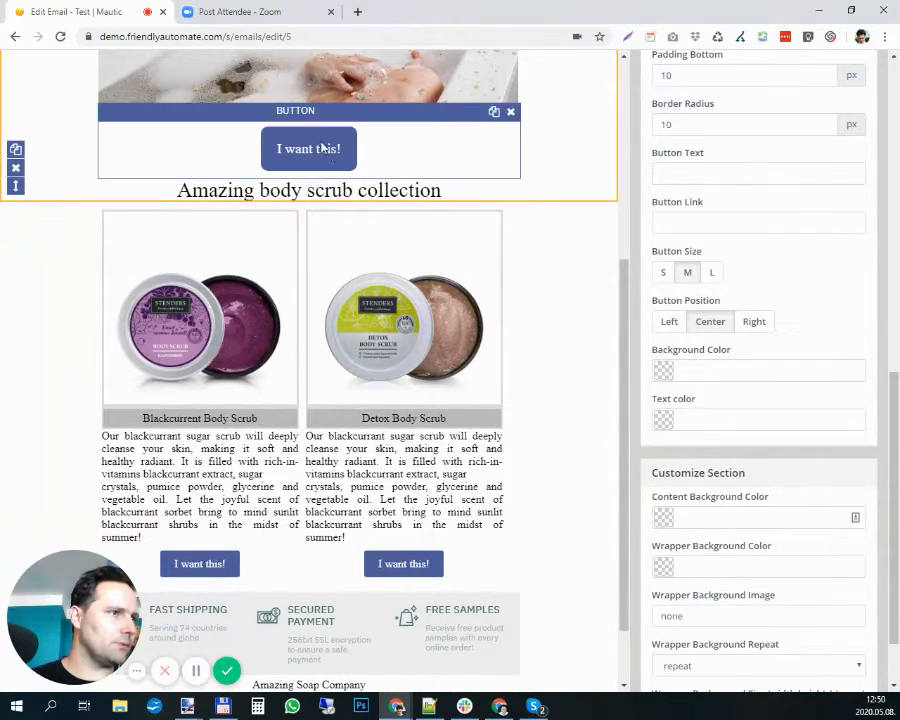
left_click(667, 373)
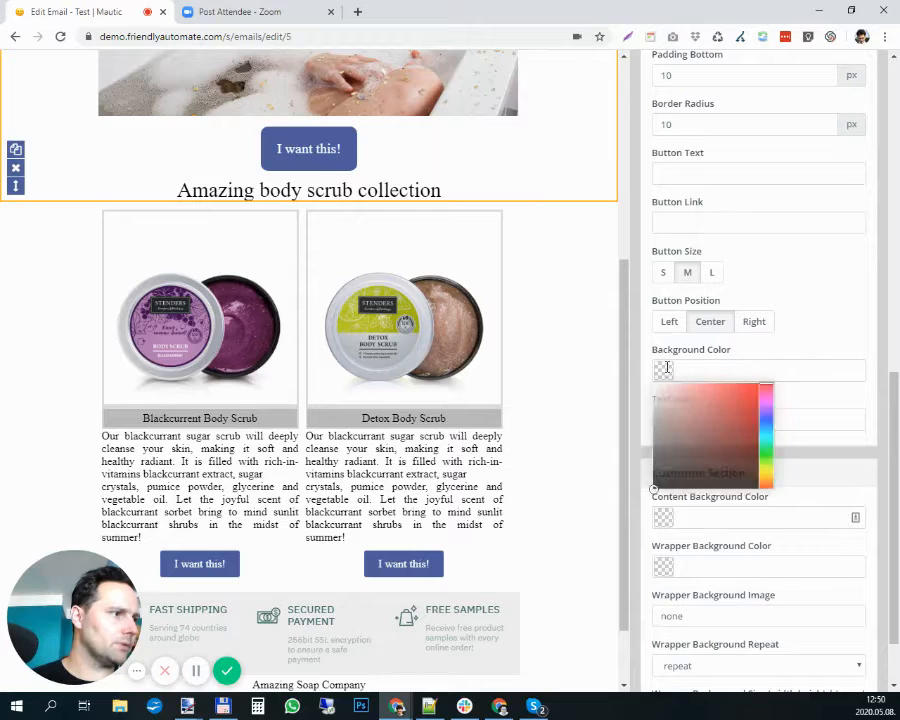
left_click_drag(672, 400, 730, 424)
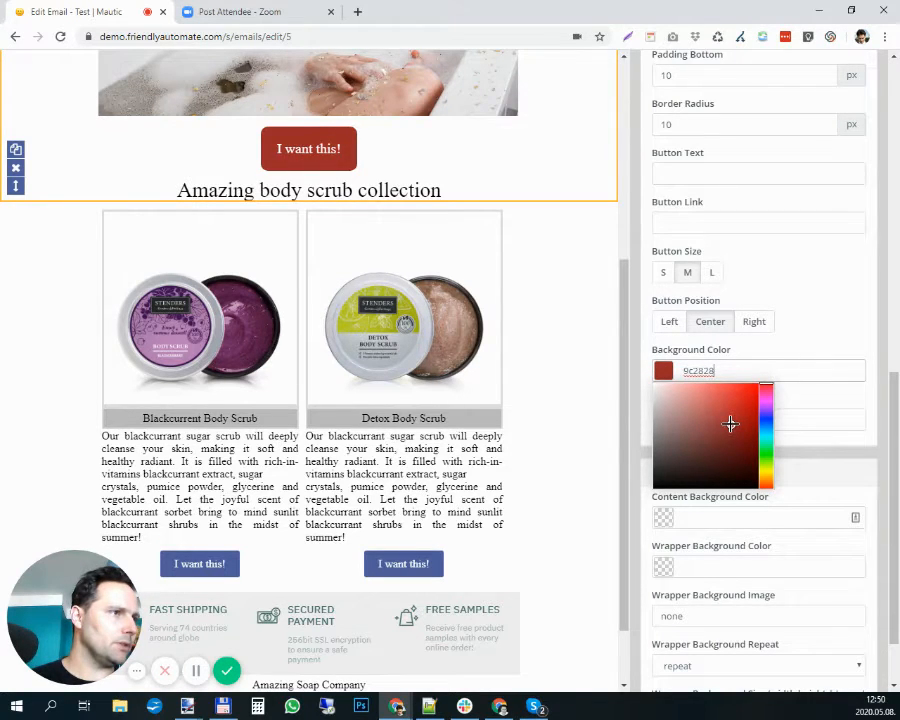
left_click_drag(746, 376, 661, 370)
key("ctrl+c")
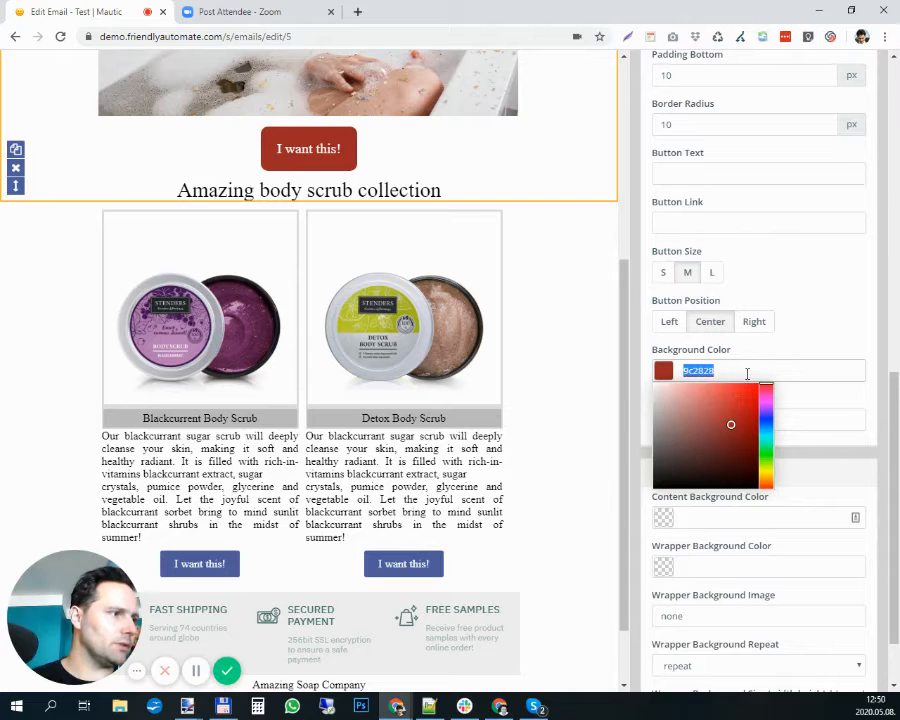
left_click(734, 367)
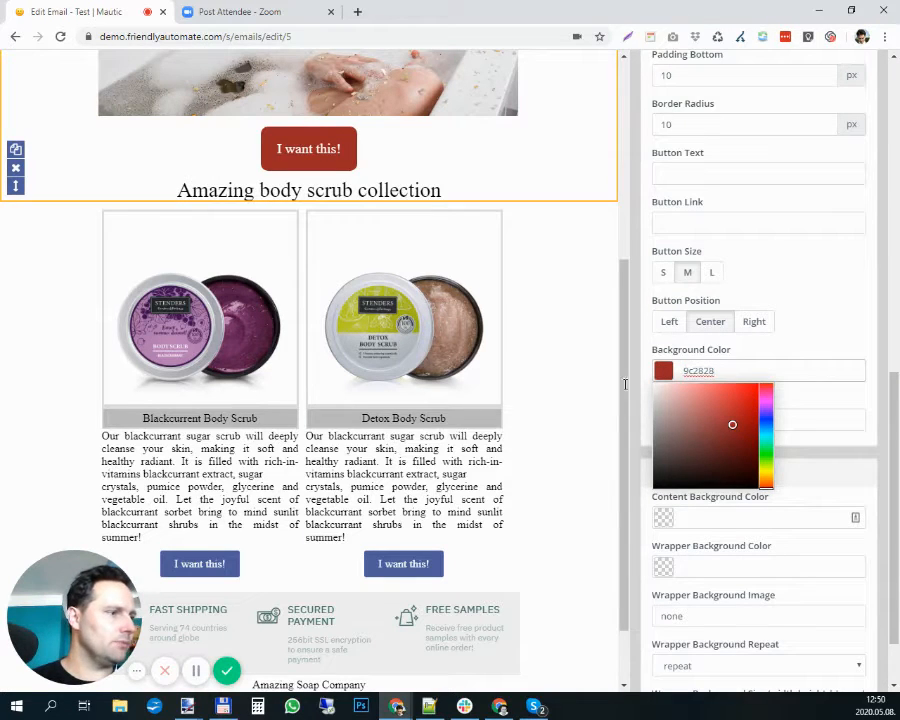
- Apply the background color 9c2828 to both "I want this!" buttons below the body scrub descriptions
left_click(261, 549)
left_click(718, 371)
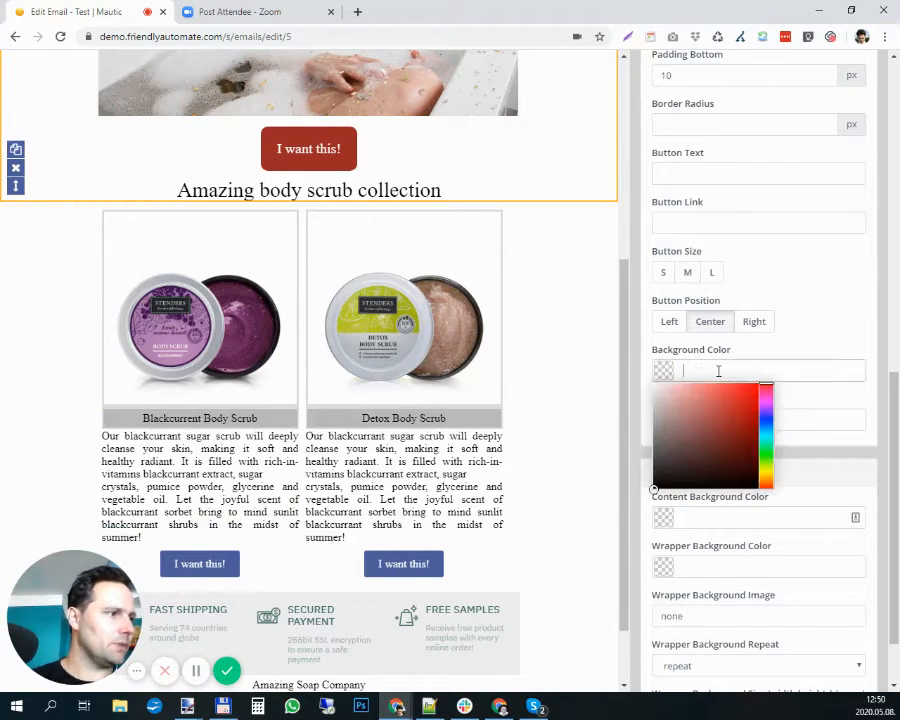
key("ctrl+v")
left_click(604, 493)
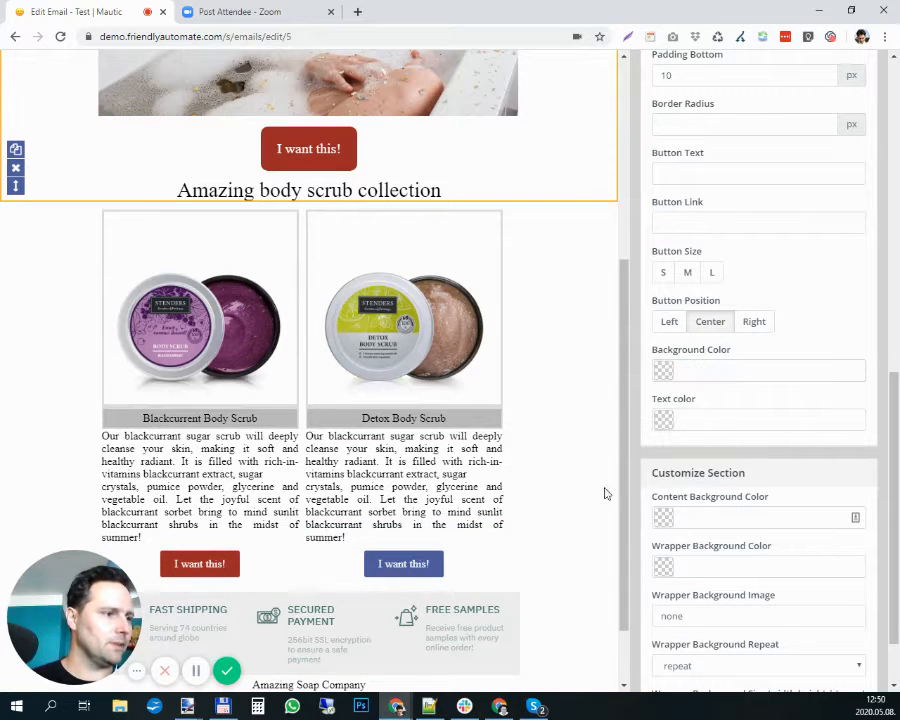
left_click(728, 368)
key("ctrl+v")
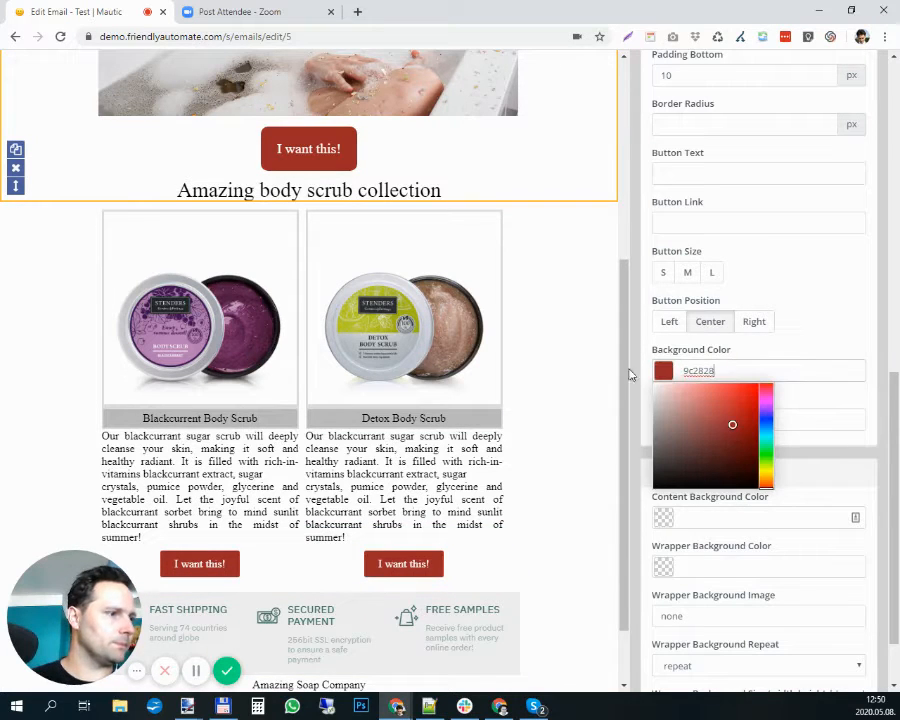
- Try 9c2828 as the content background color of the body scrub section, and clear it again
left_click(565, 268)
scroll(561, 276, "up", 3)
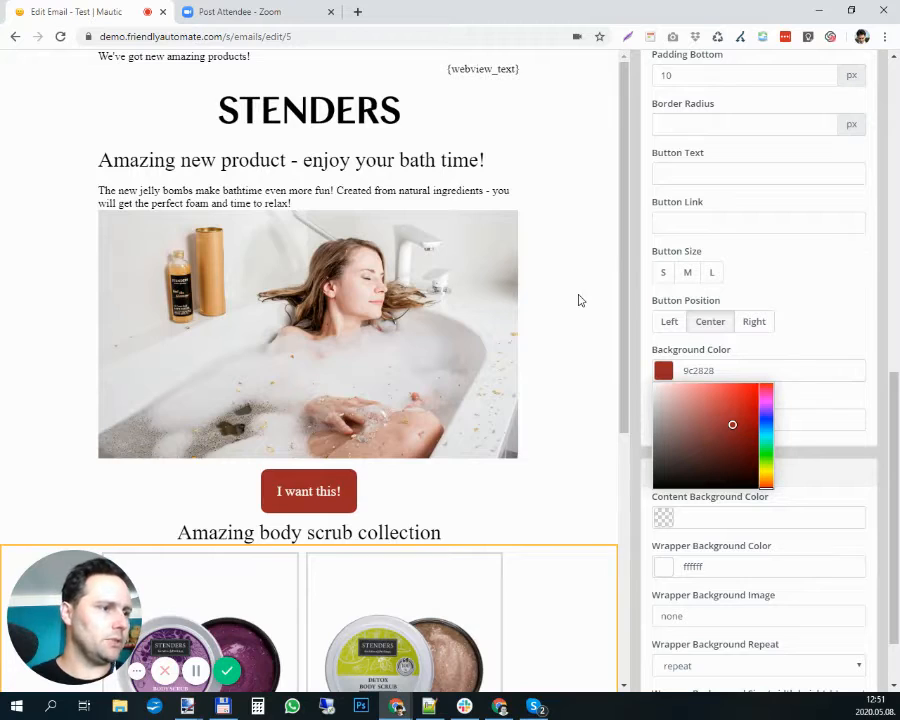
scroll(578, 300, "down", 5)
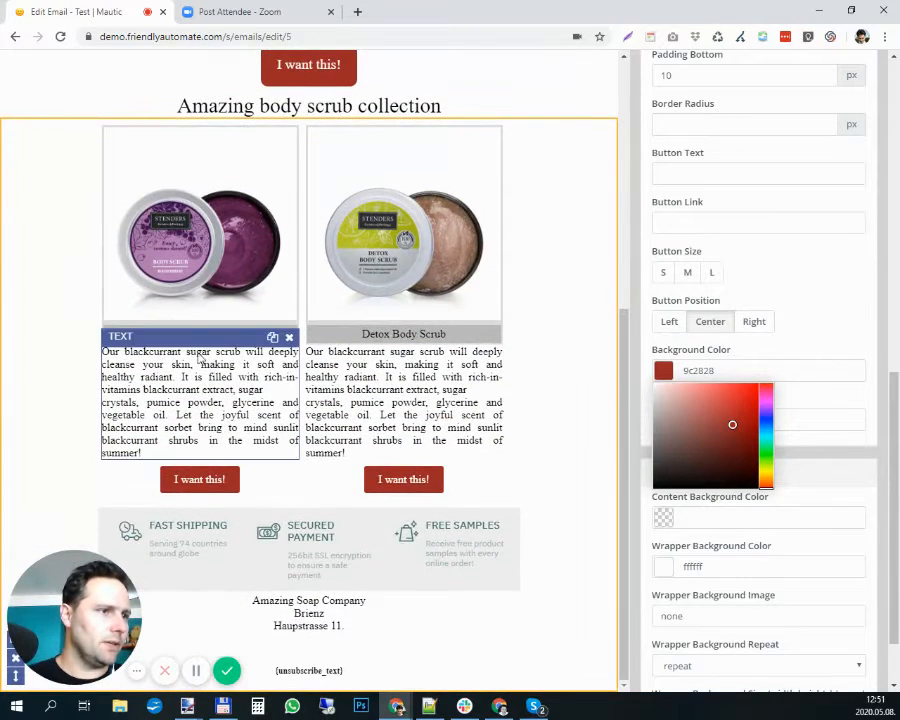
left_click(172, 205)
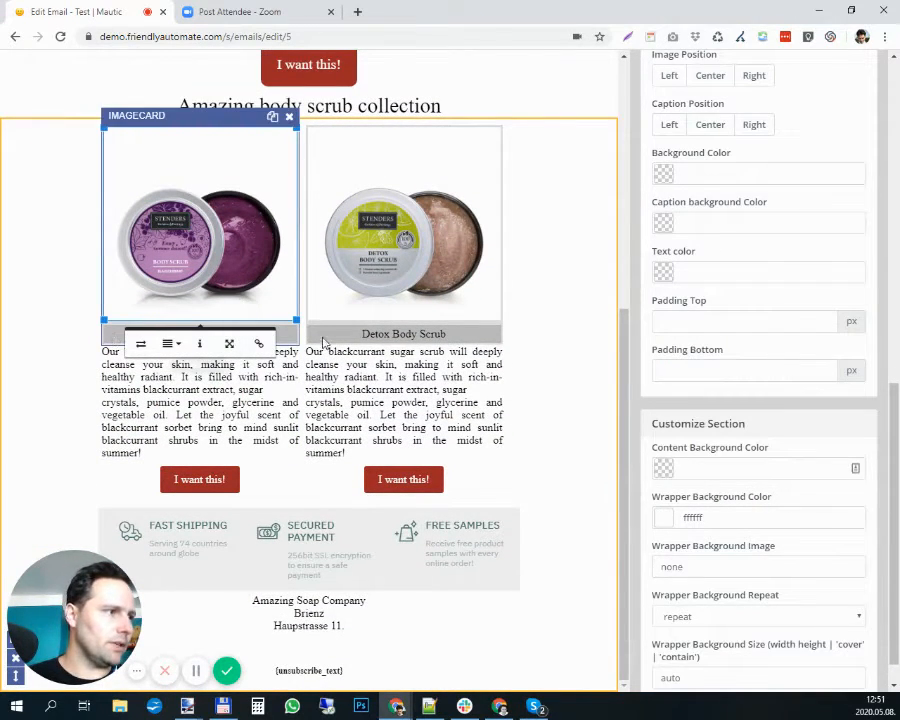
scroll(710, 366, "down", 1)
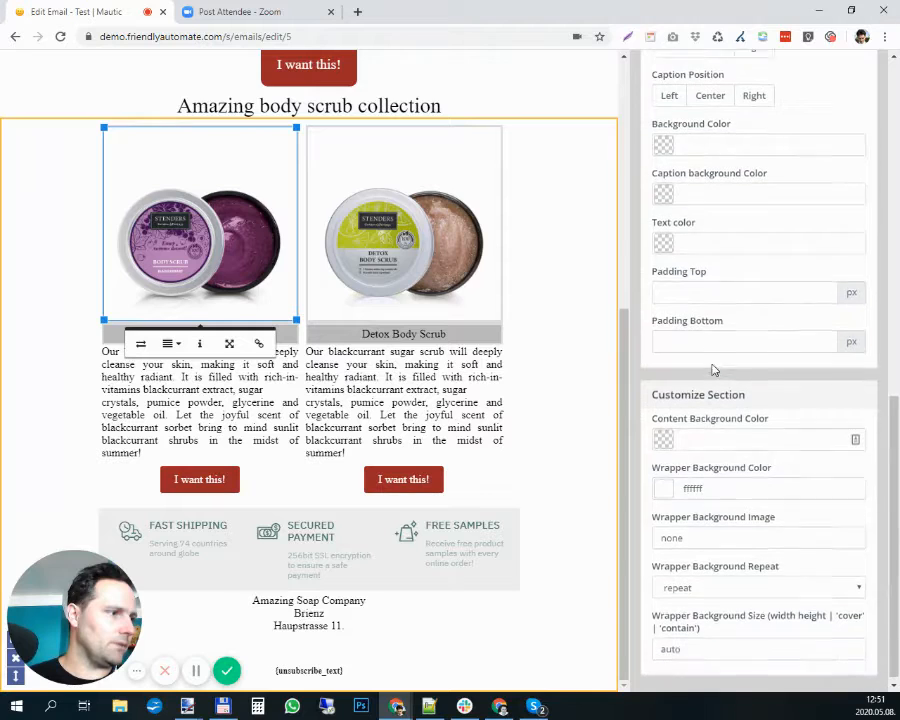
left_click(725, 432)
key("ctrl+v")
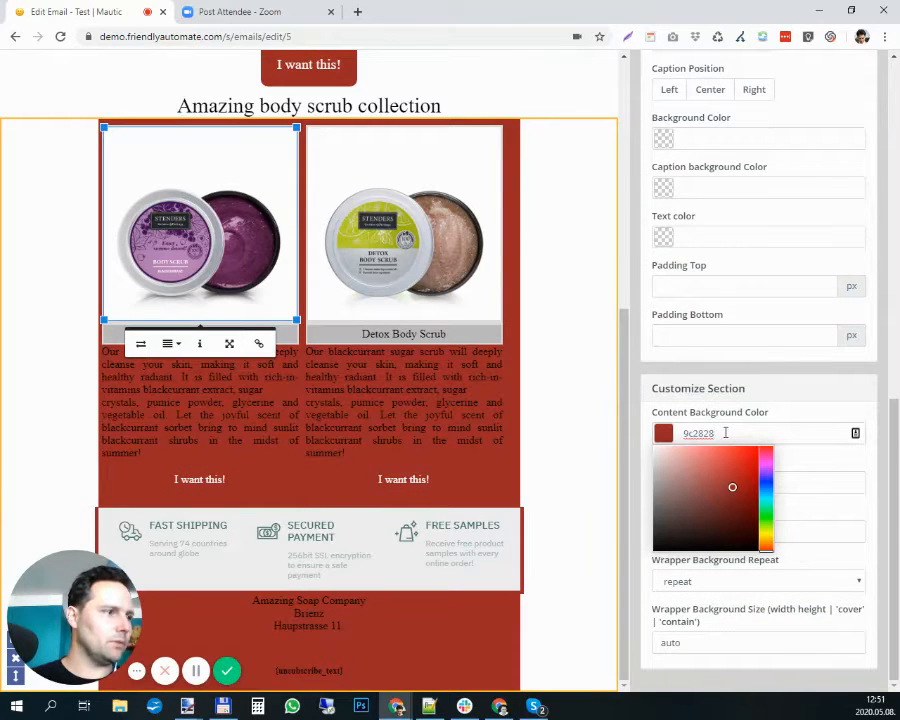
double_click(725, 432)
key("ctrl+c")
key("BackSpace")
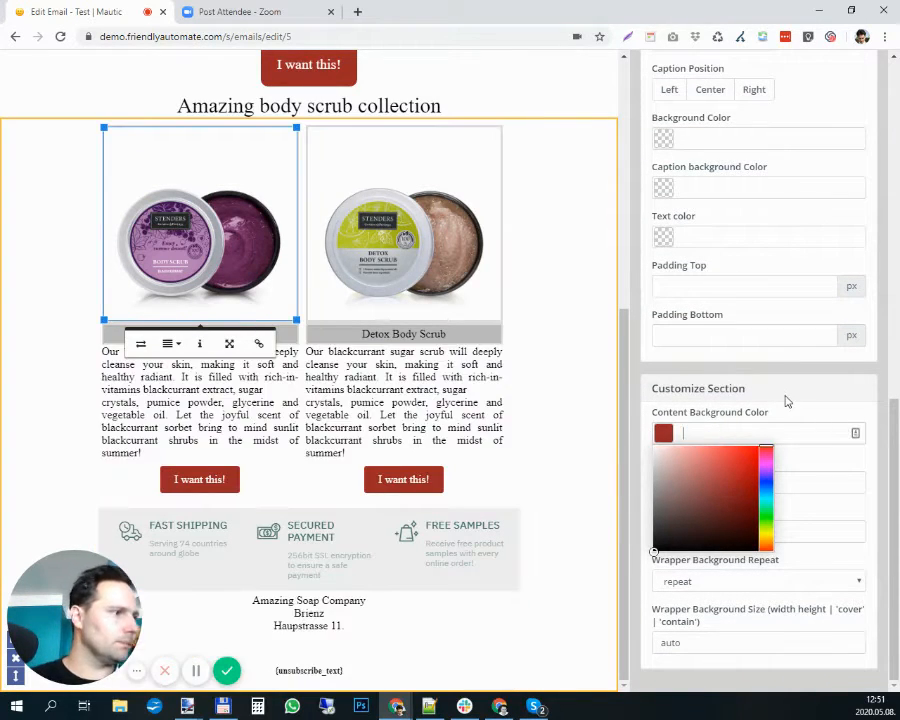
left_click(757, 415)
- Set the caption background color and the background color of the Blackcurrent Body Scrub image card to 9c2828
scroll(733, 500, "up", 4)
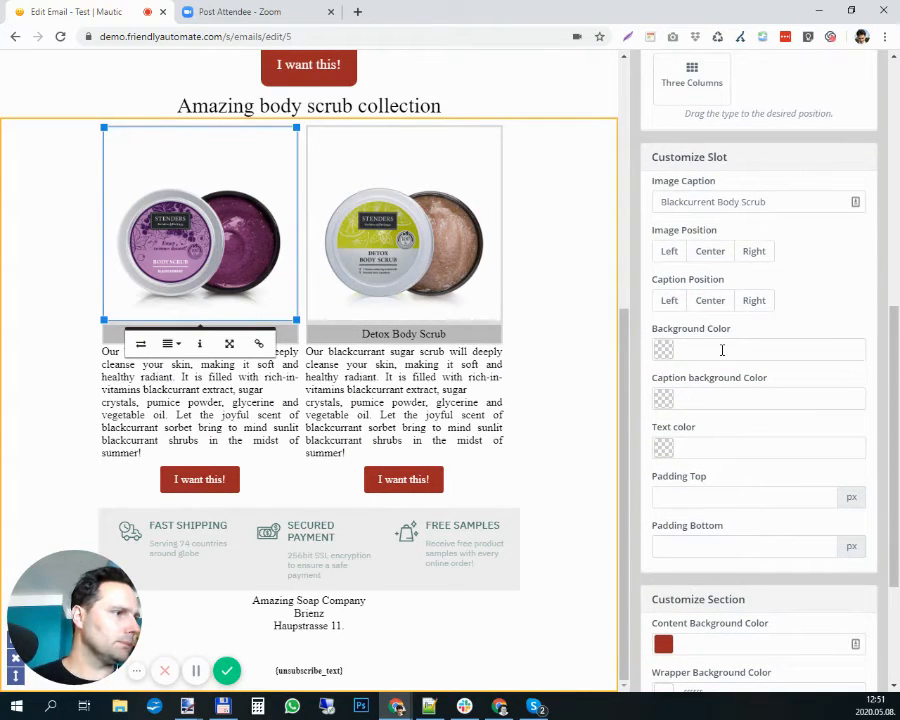
left_click(727, 400)
key("ctrl+v")
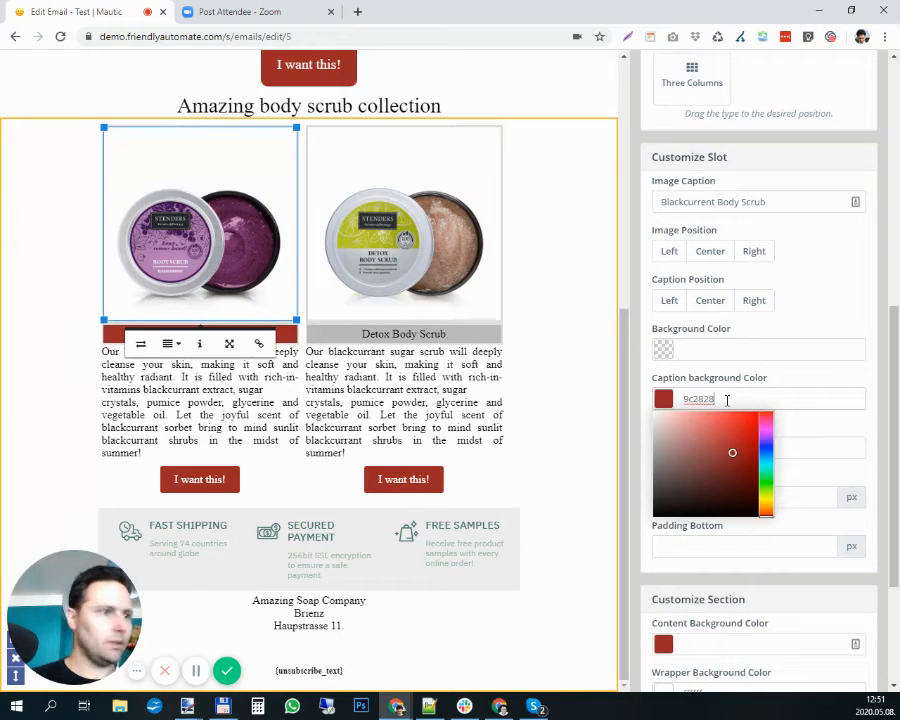
left_click(733, 342)
key("ctrl+v")
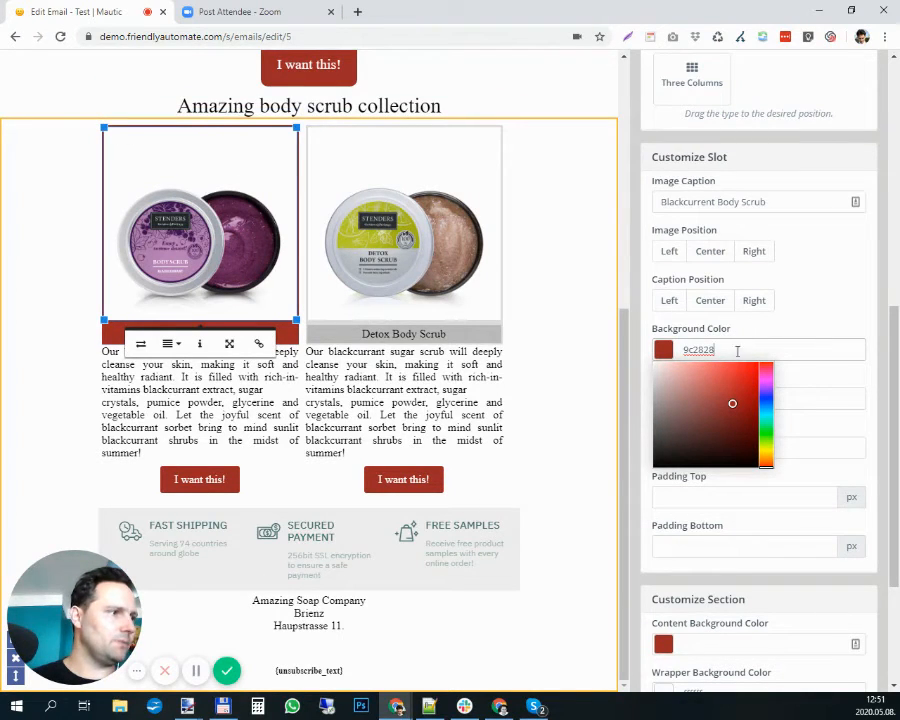
- Cut the background color value 9c2828 from the Blackcurrent image card and paste it as the Detox Body Scrub card's background color
double_click(698, 348)
key("ctrl+x")
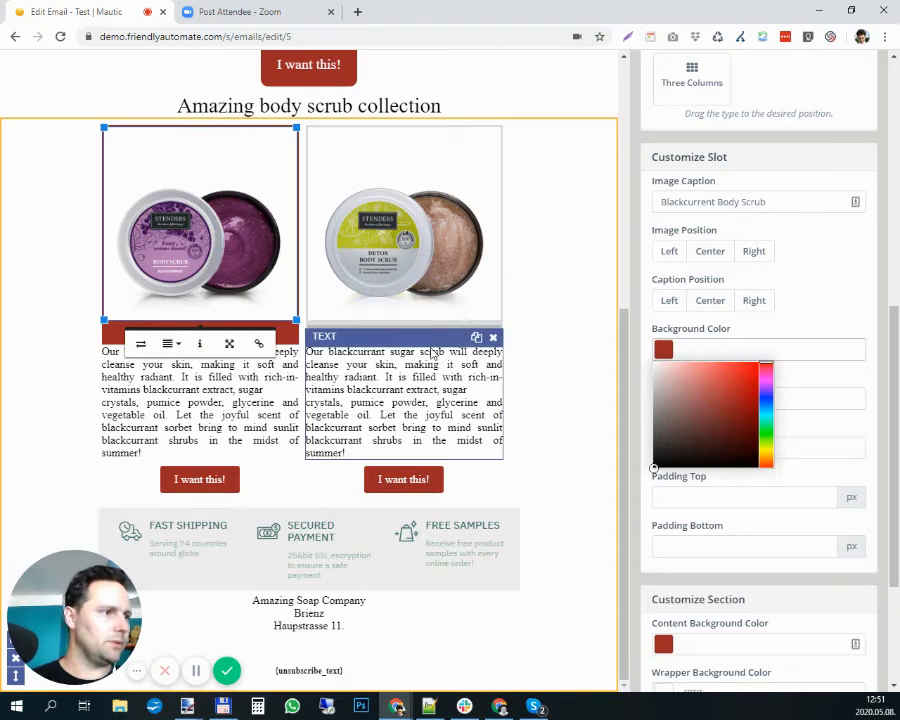
left_click(428, 320)
left_click(739, 350)
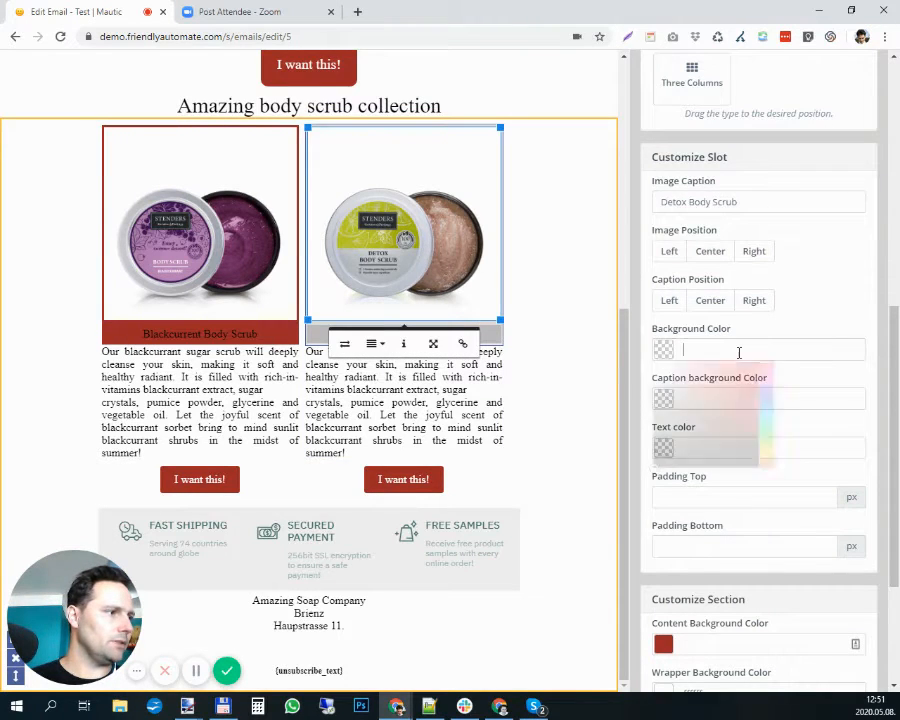
key("ctrl+v")
- Set the caption text color to ffffff on both the Blackcurrent and the Detox Body Scrub image cards
left_click(177, 335)
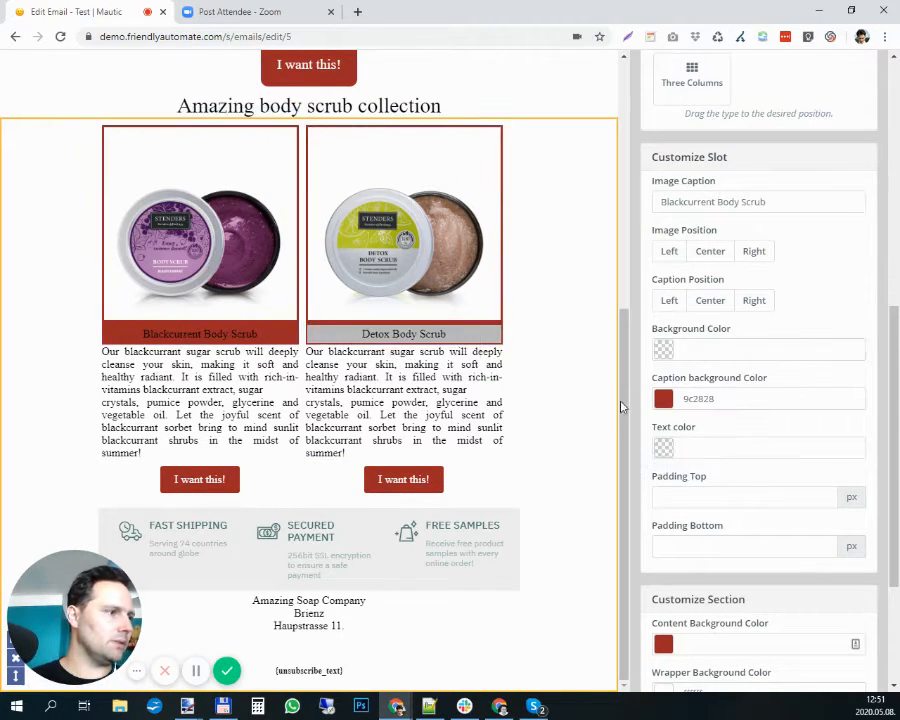
left_click(720, 449)
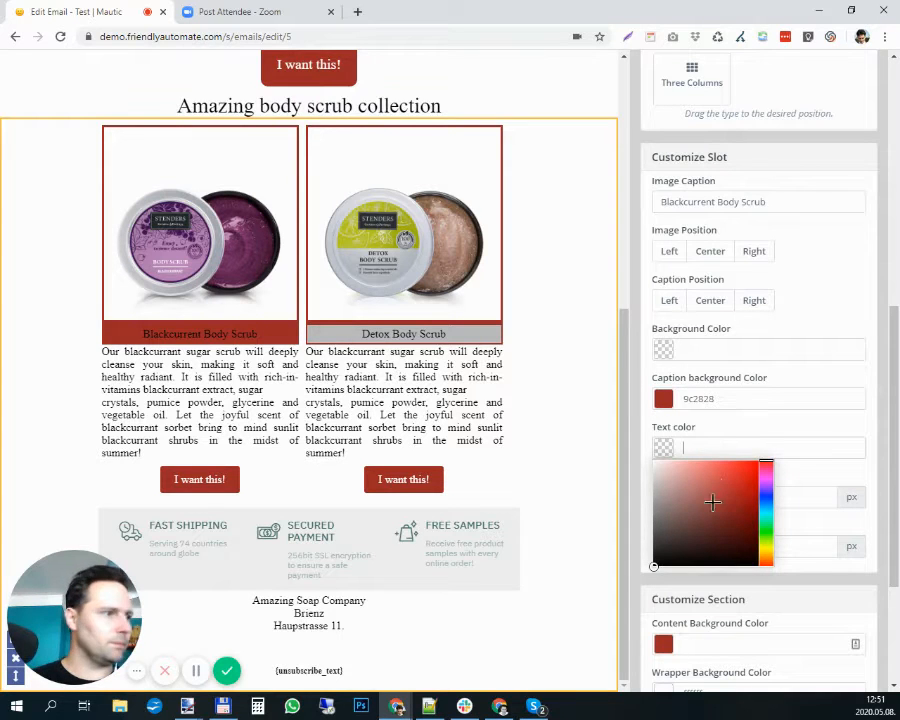
type("ffffff")
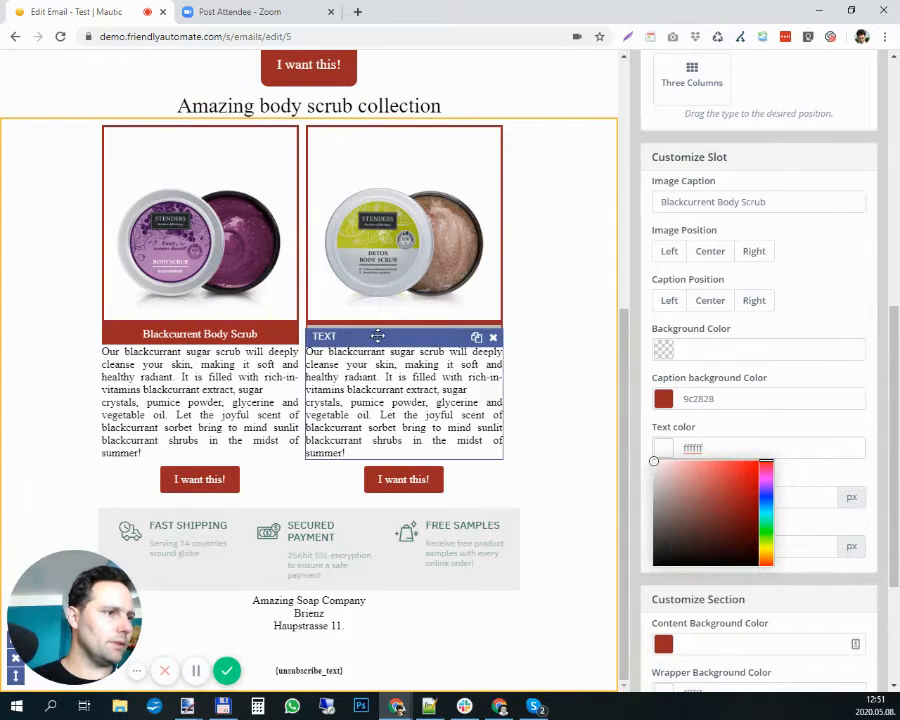
left_click(377, 336)
left_click(412, 281)
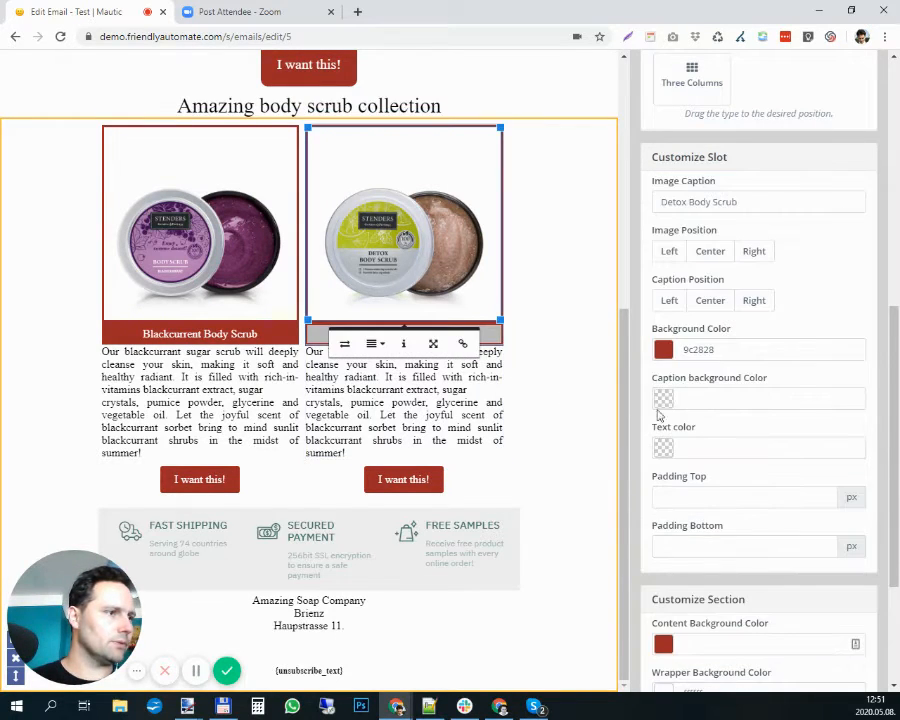
left_click(719, 452)
type("ffffff")
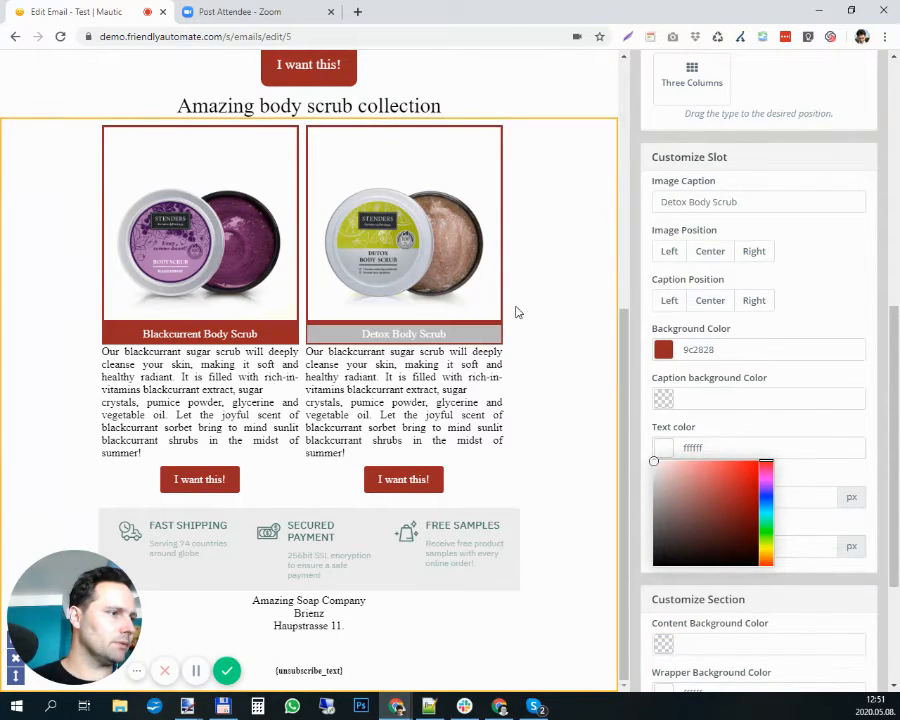
- Change the Detox Body Scrub image card's background color to white, ffffff
left_click(424, 292)
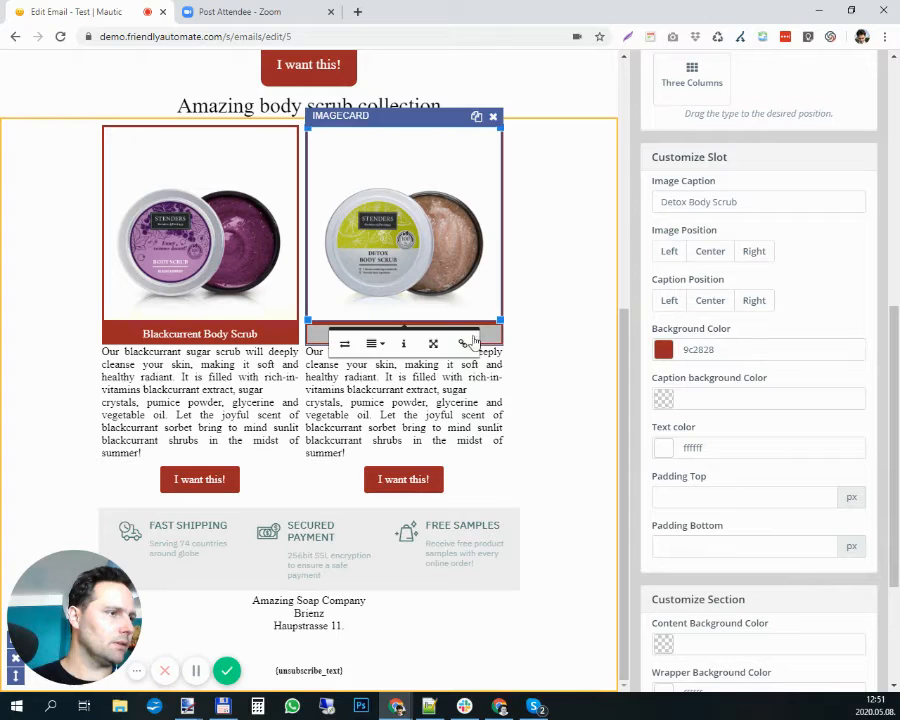
left_click(682, 348)
key("BackSpace")
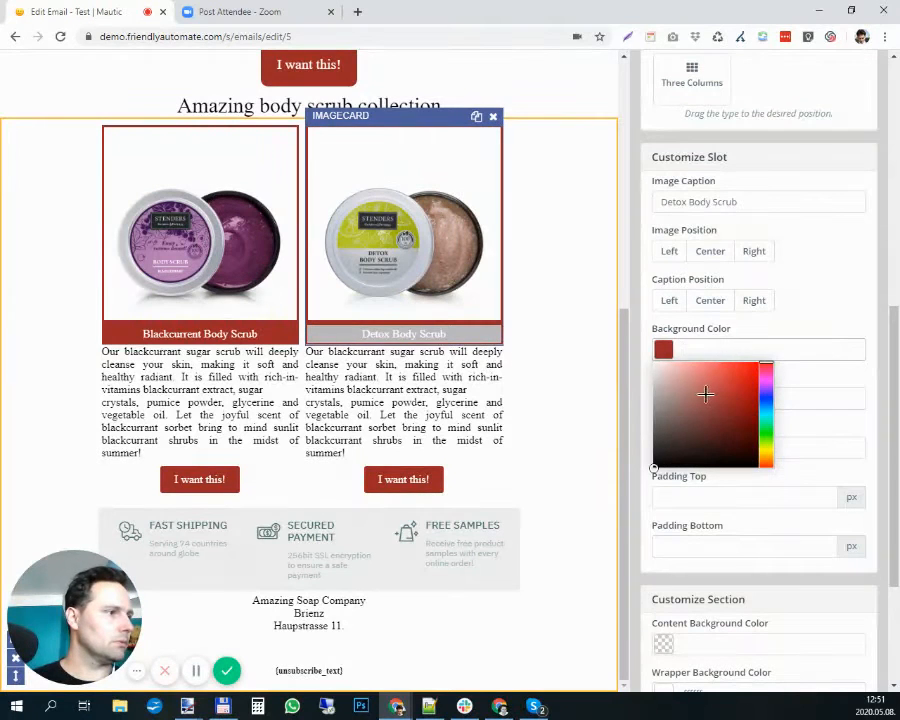
left_click_drag(706, 394, 637, 356)
- Set the Detox Body Scrub image card's caption background color to 9c2828
left_click(808, 391)
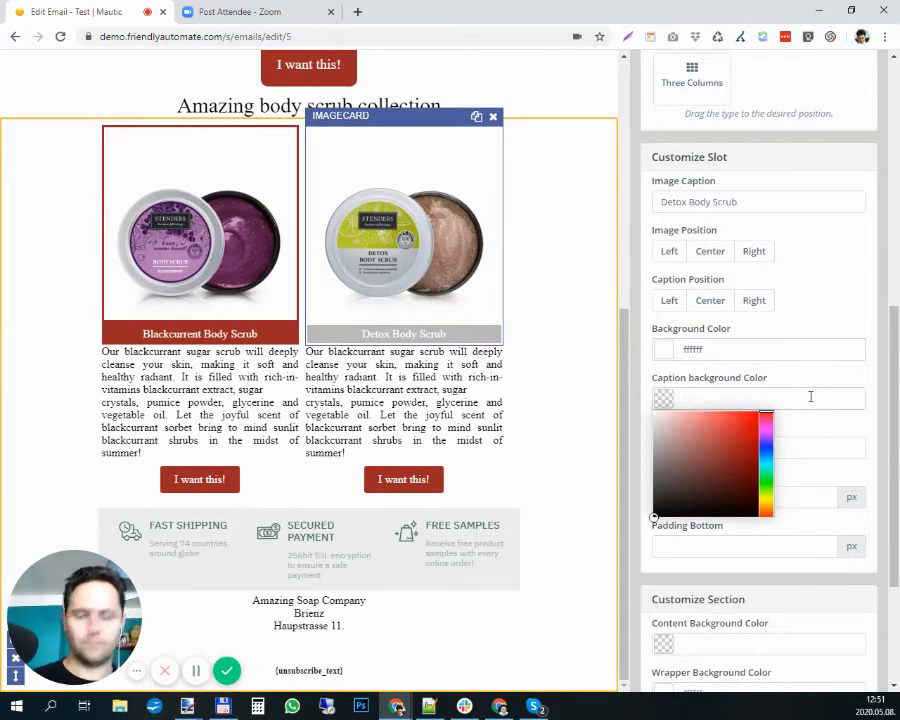
key("ctrl+v")
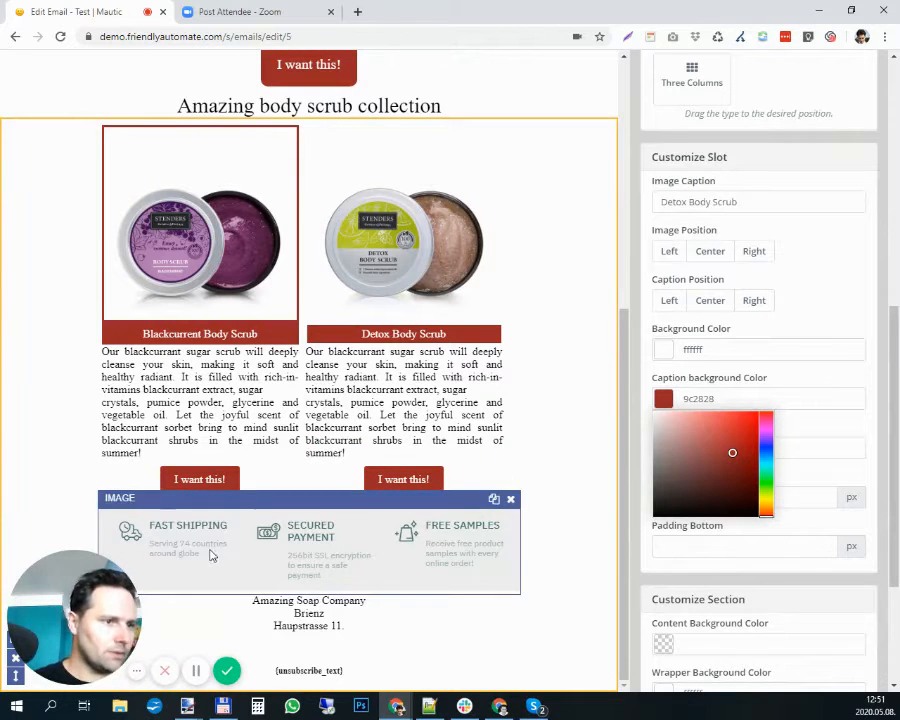
left_click_drag(91, 607, 262, 224)
left_click_drag(612, 420, 768, 107)
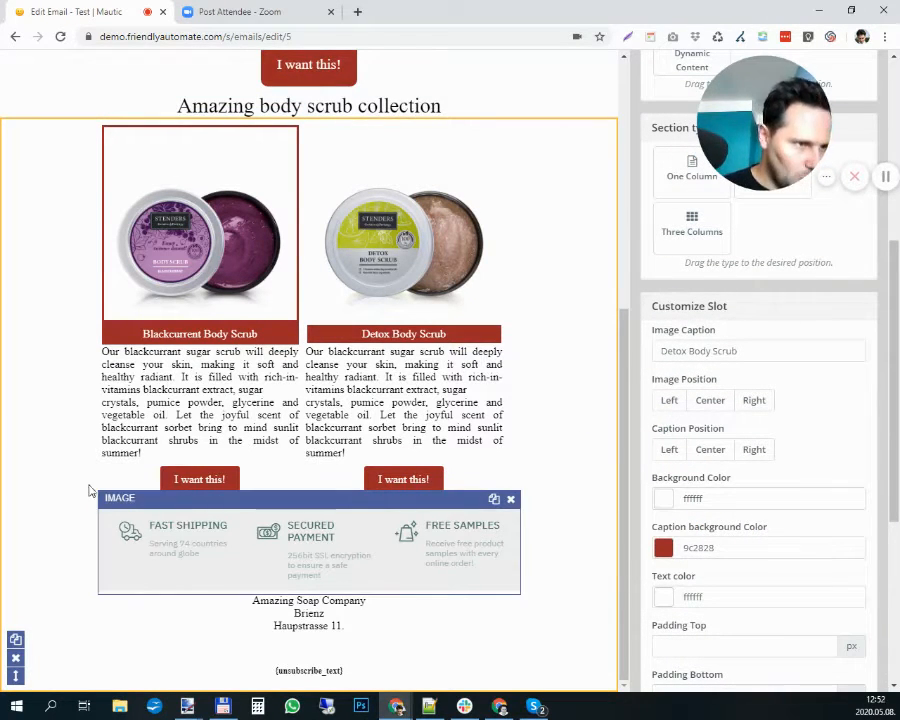
- Add a one-column section at the very end of the email and move the shipping, payment and samples image into it
scroll(703, 324, "up", 2)
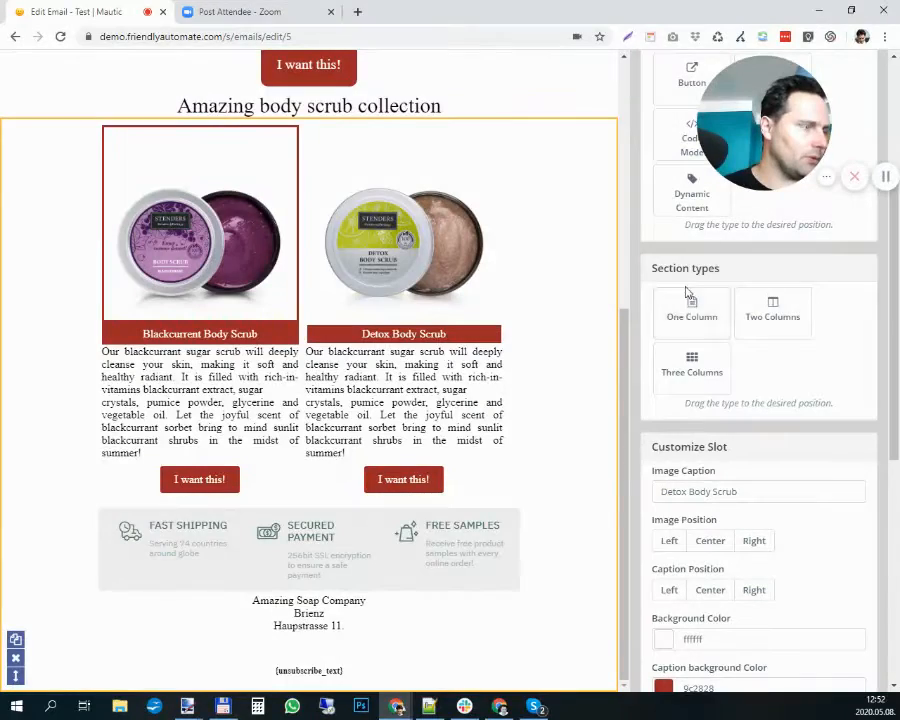
left_click_drag(687, 312, 340, 410)
scroll(274, 372, "down", 2)
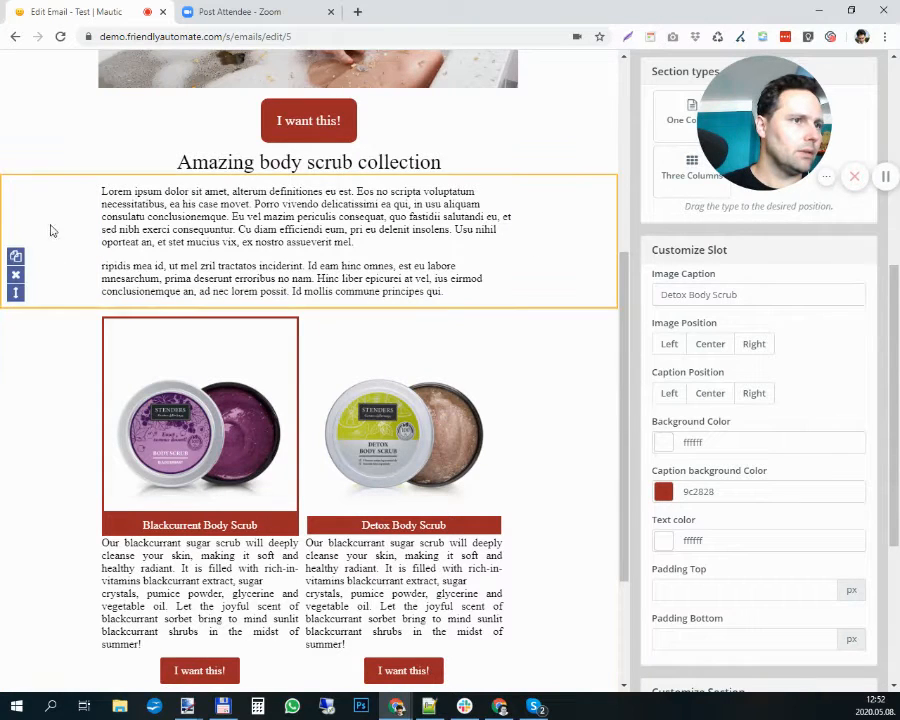
left_click_drag(16, 293, 16, 528)
scroll(233, 510, "down", 2)
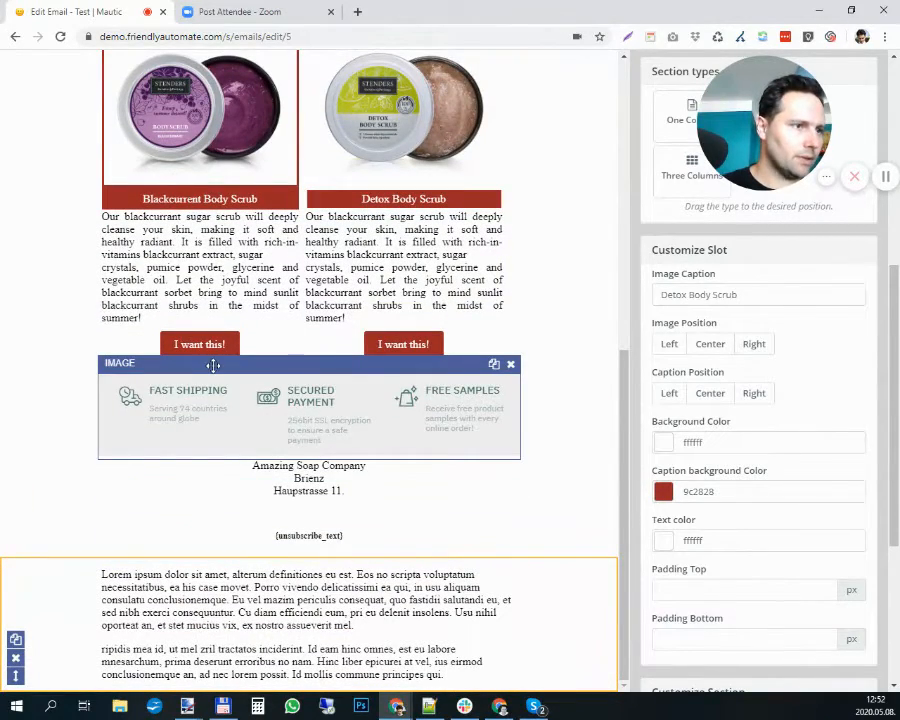
left_click_drag(213, 364, 205, 572)
scroll(82, 498, "down", 1)
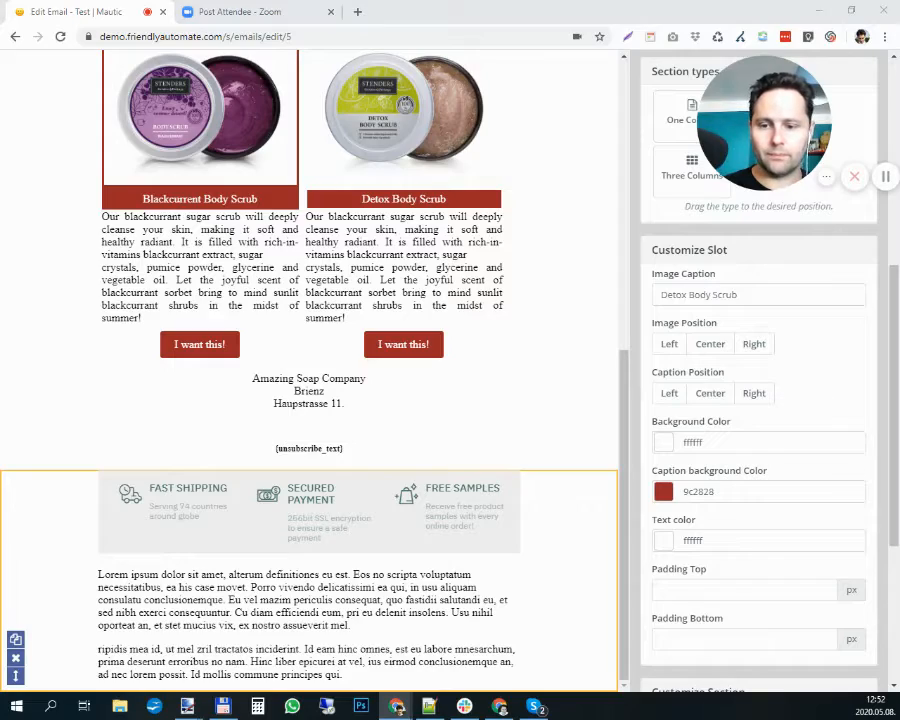
key("super+d")
key("super+d")
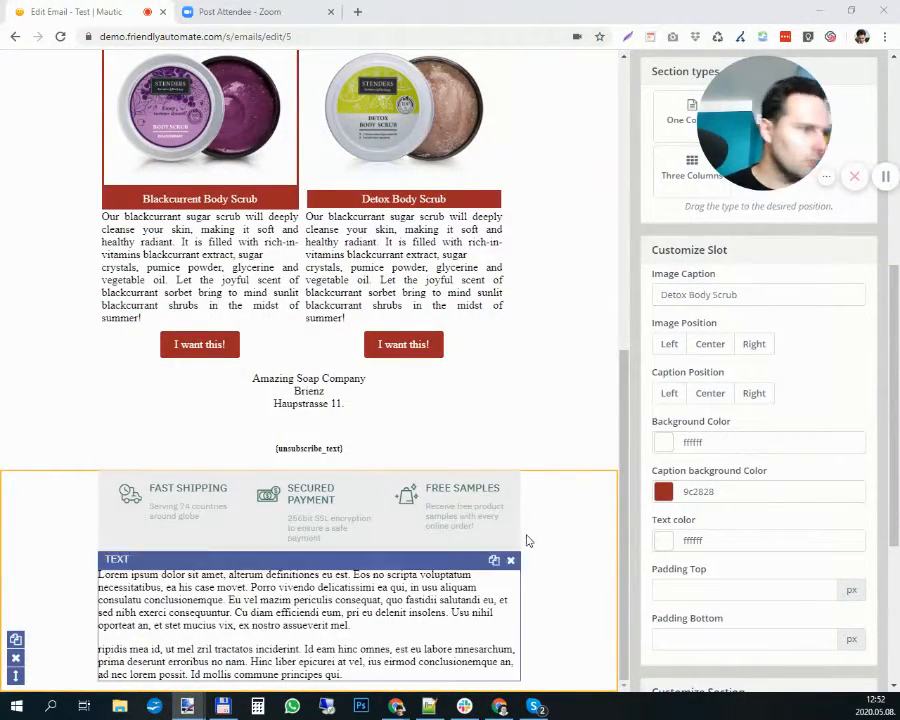
left_click(571, 523)
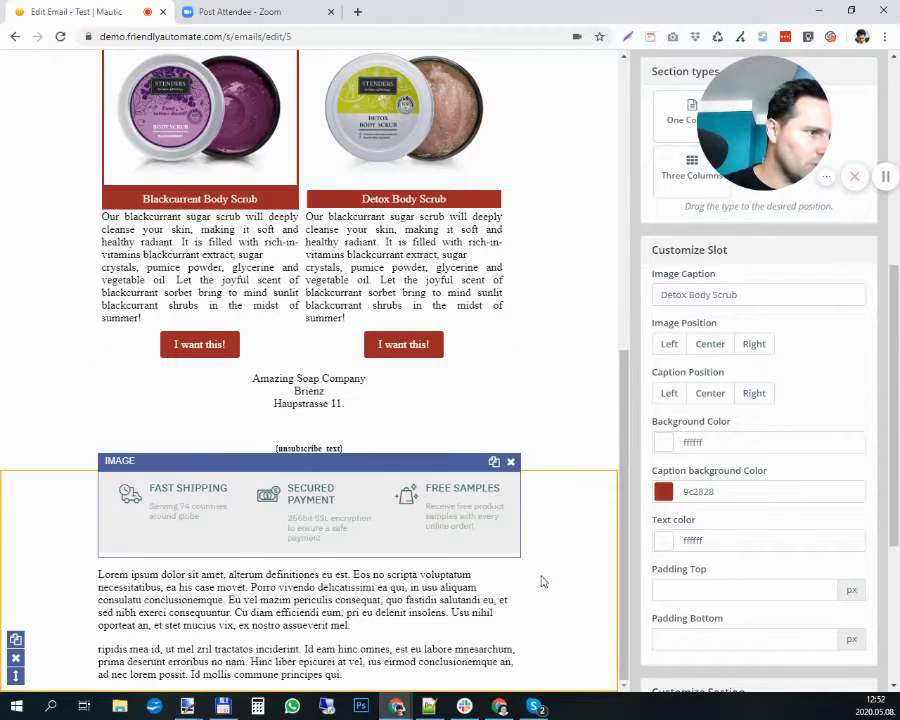
double_click(693, 443)
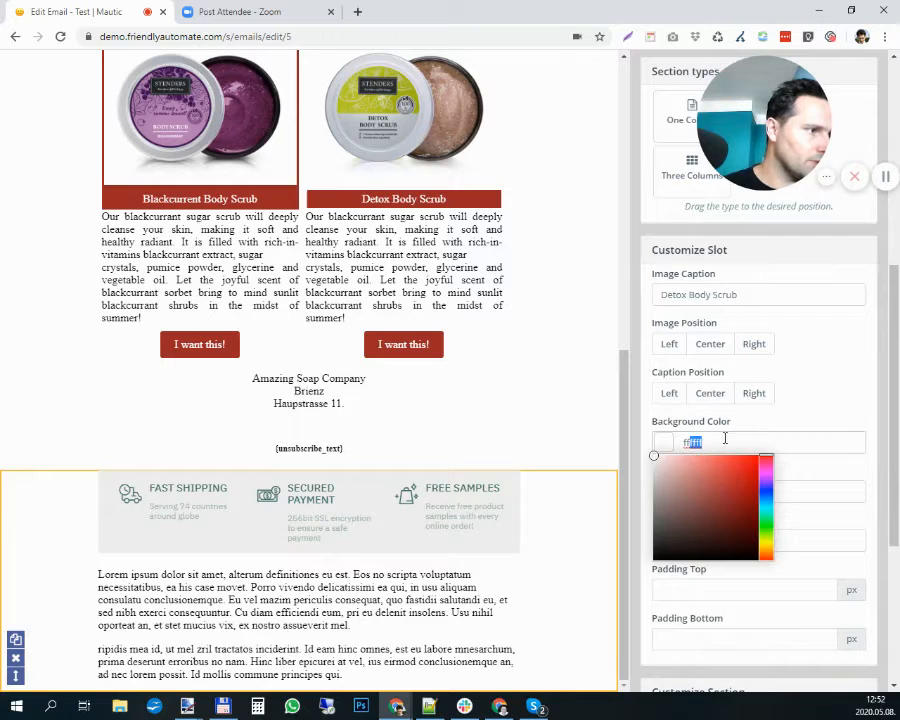
type("F0EEEF")
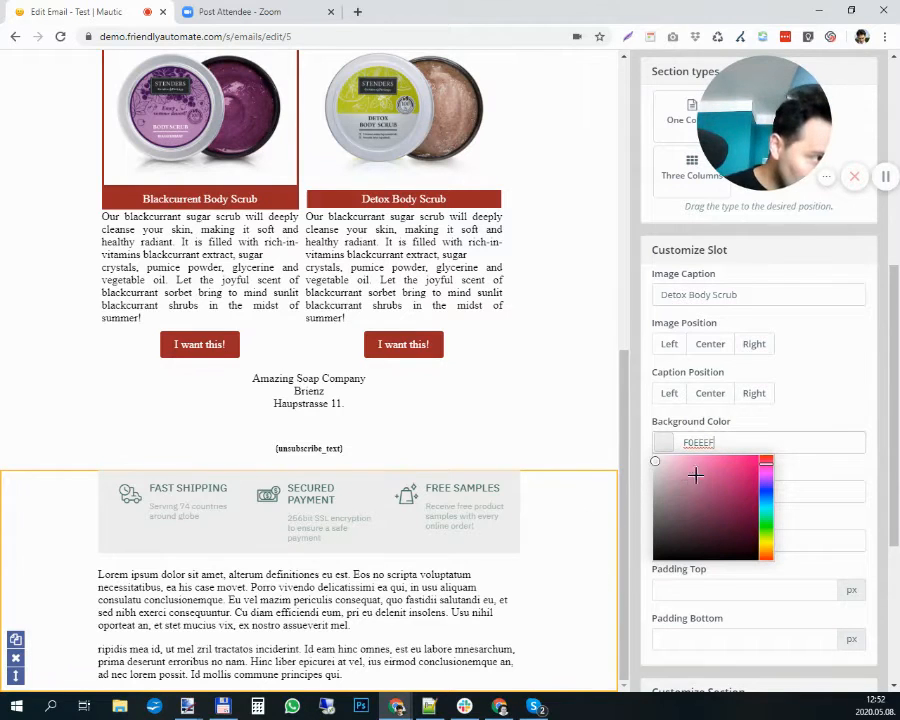
double_click(722, 442)
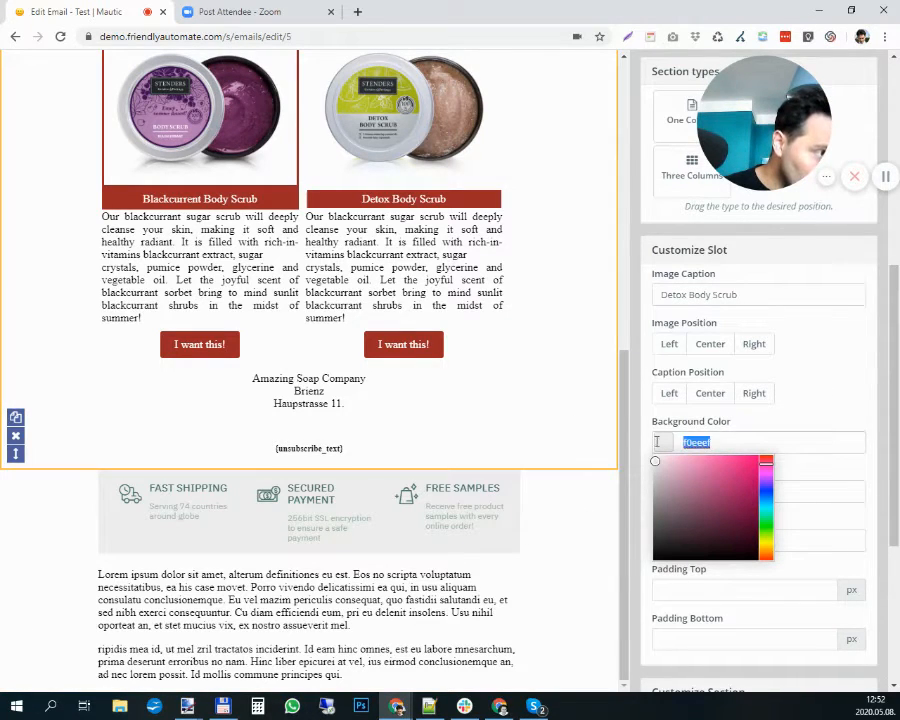
- Set the content background color of the new one-column section to f0eeef
left_click(445, 507)
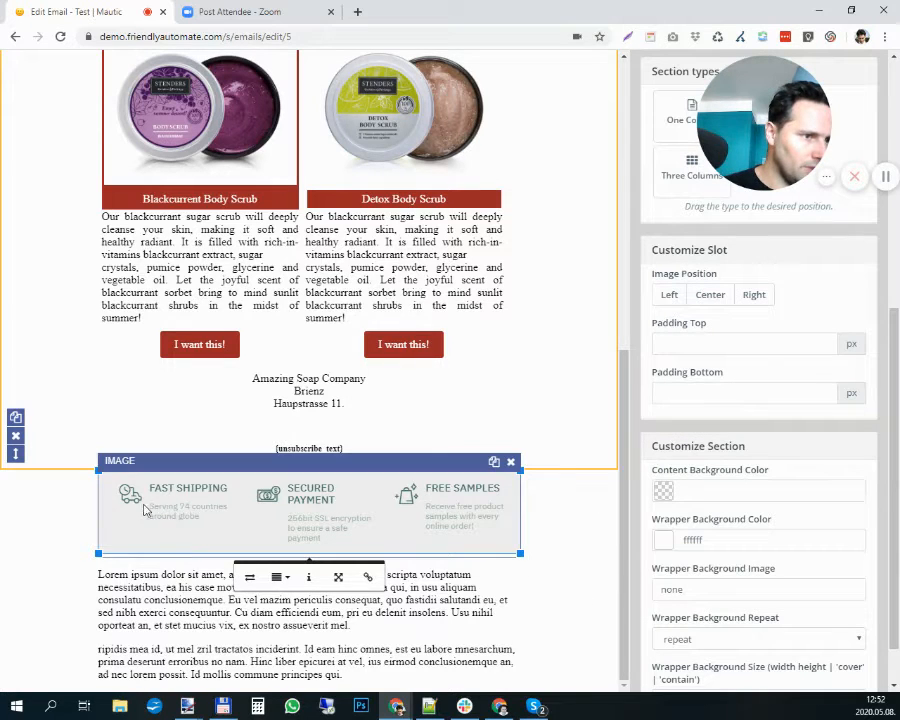
scroll(711, 531, "down", 1)
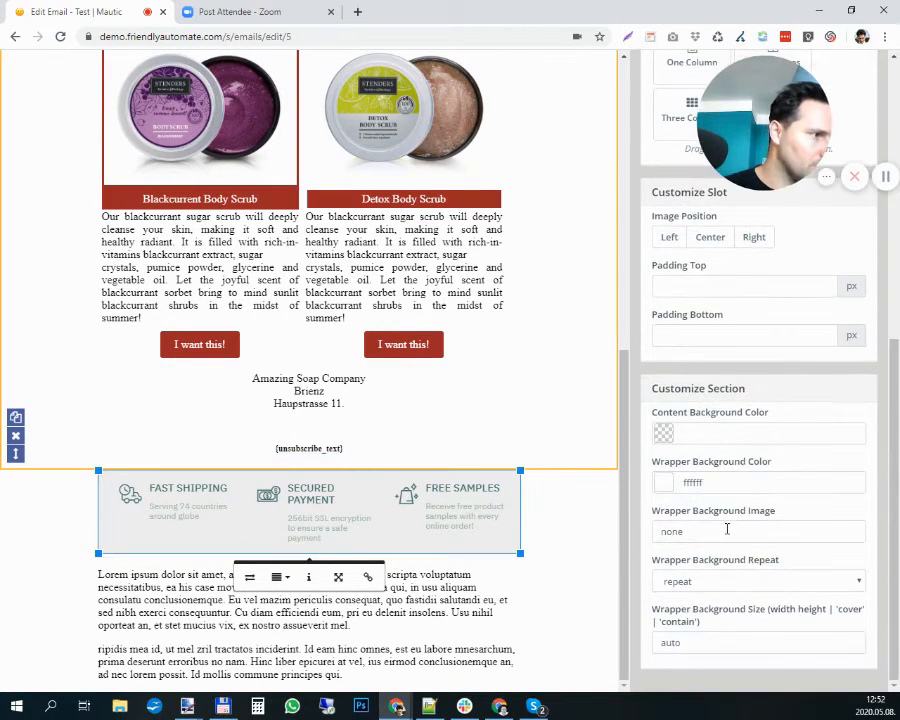
scroll(730, 529, "up", 3)
scroll(743, 537, "down", 3)
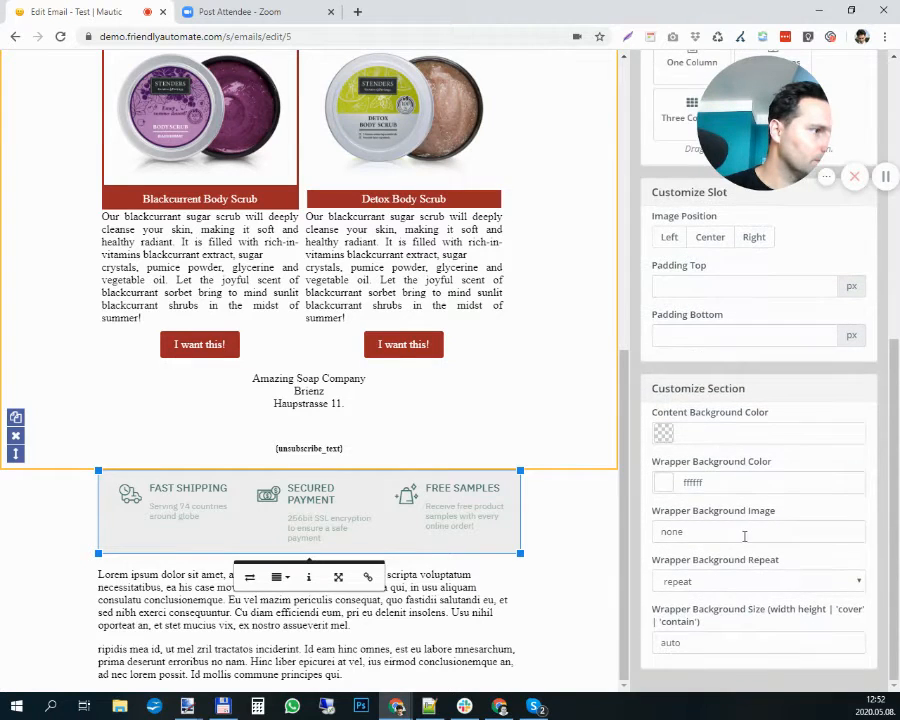
left_click(514, 625)
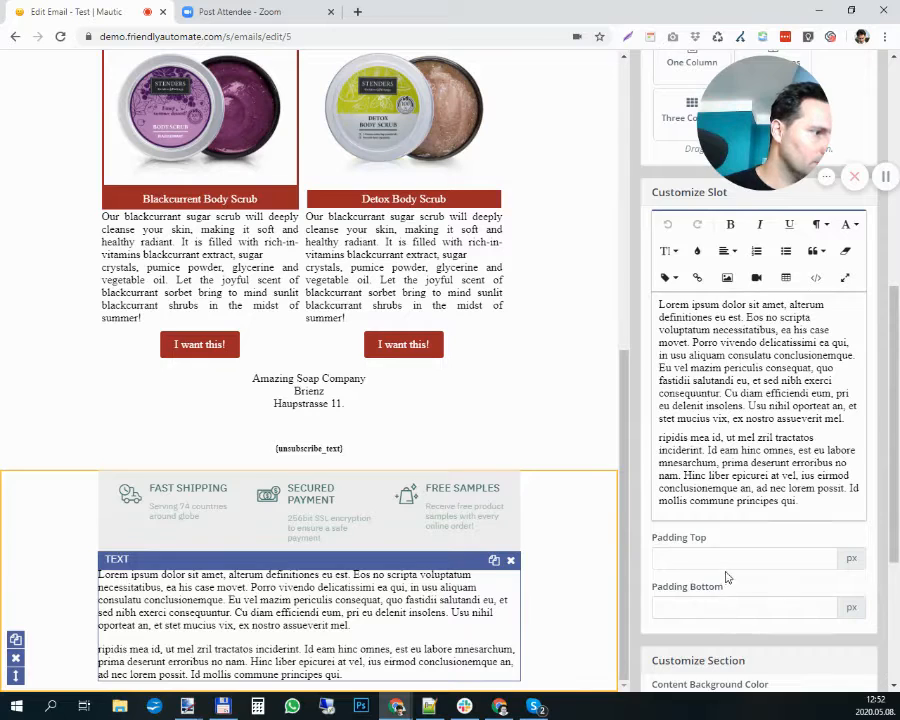
scroll(725, 575, "down", 3)
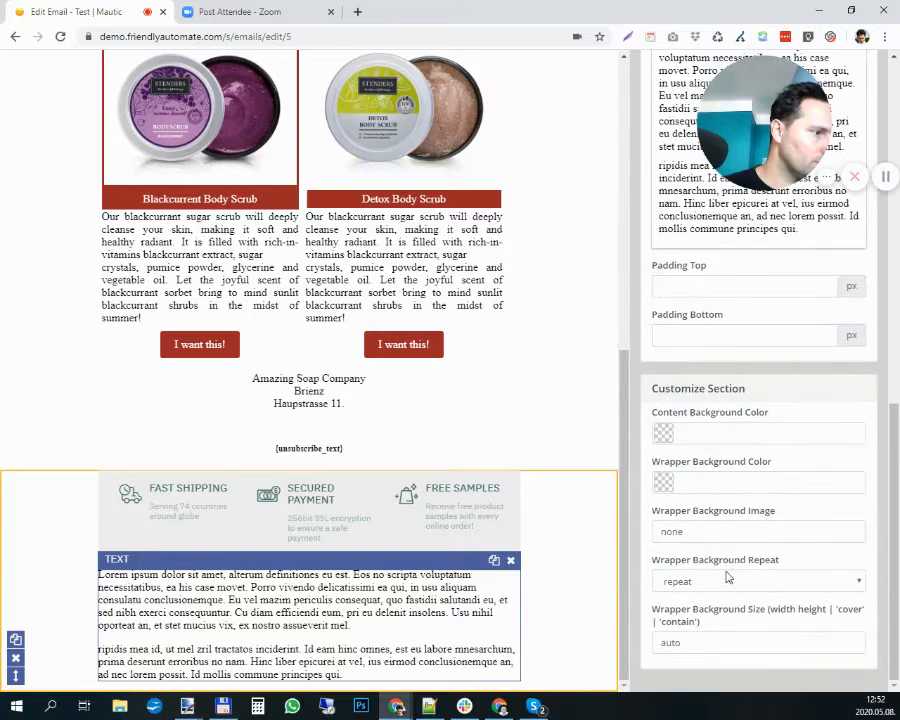
left_click(728, 434)
type("#f0eeef")
left_click(590, 540)
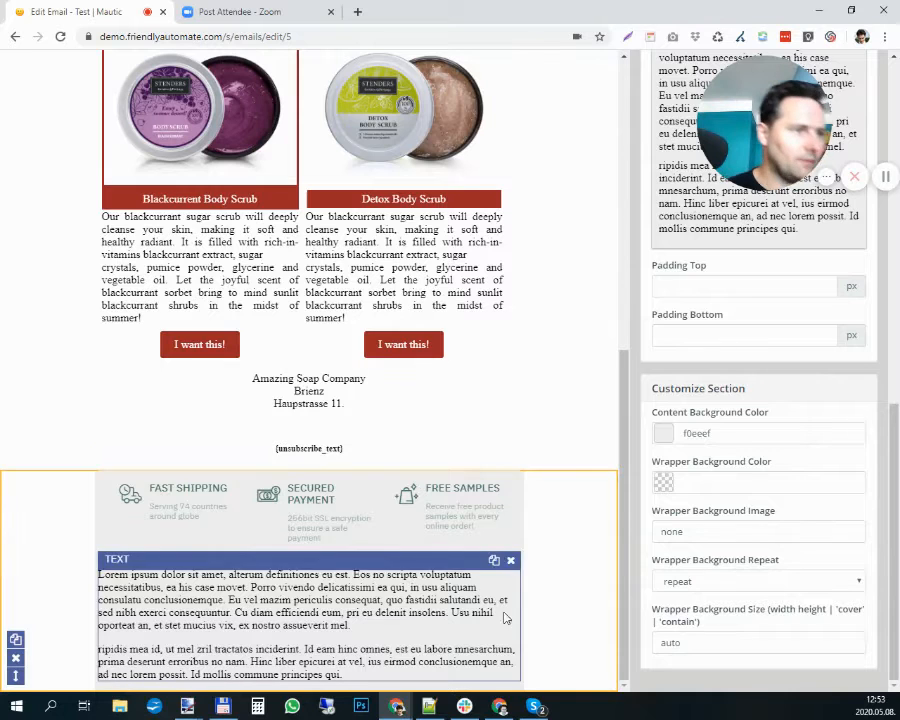
- Copy the company address from its text slot and replace the placeholder text below the benefits image with it
left_click(283, 392)
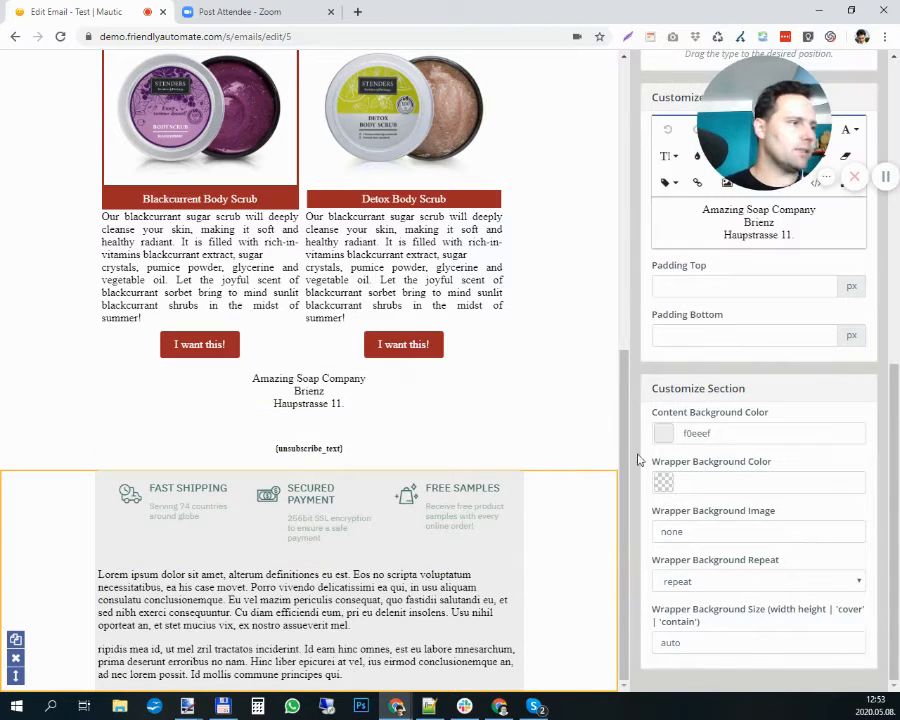
scroll(718, 324, "up", 3)
left_click_drag(832, 392, 700, 347)
key("ctrl+c")
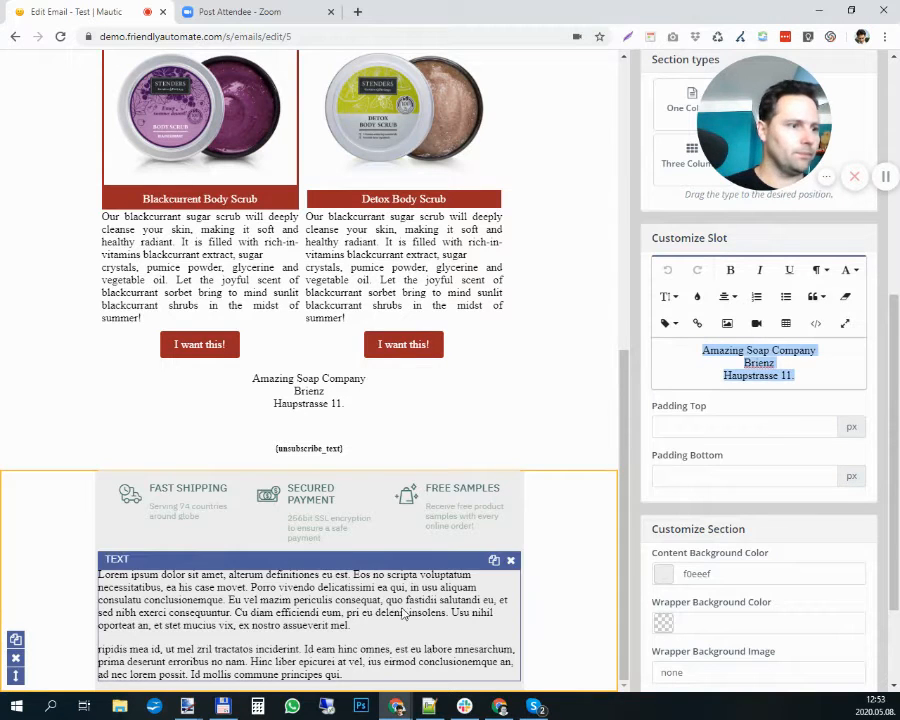
left_click(337, 602)
key("ctrl+a")
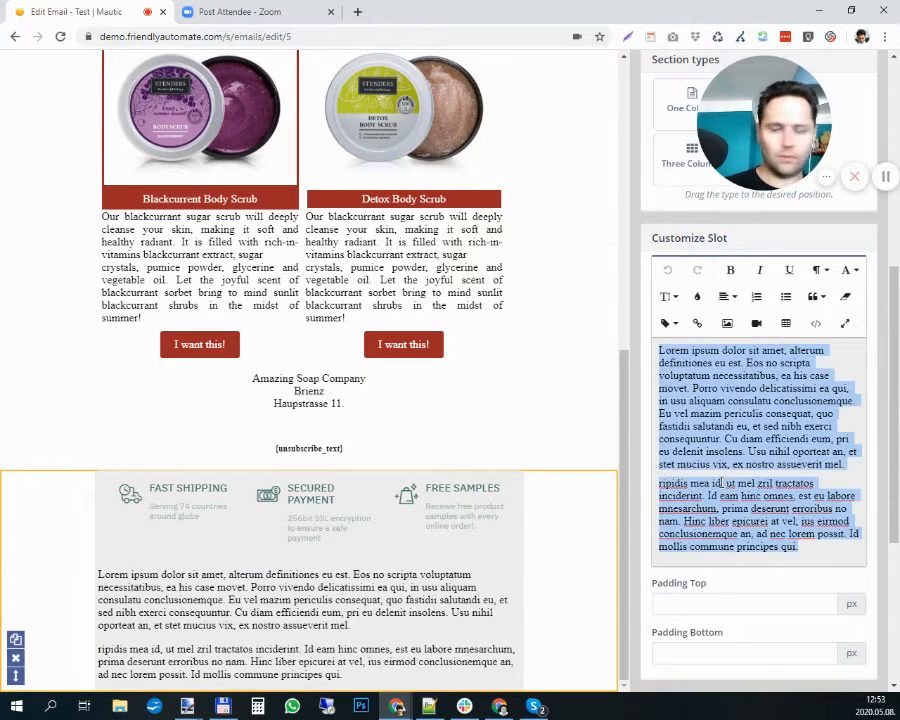
key("ctrl+v")
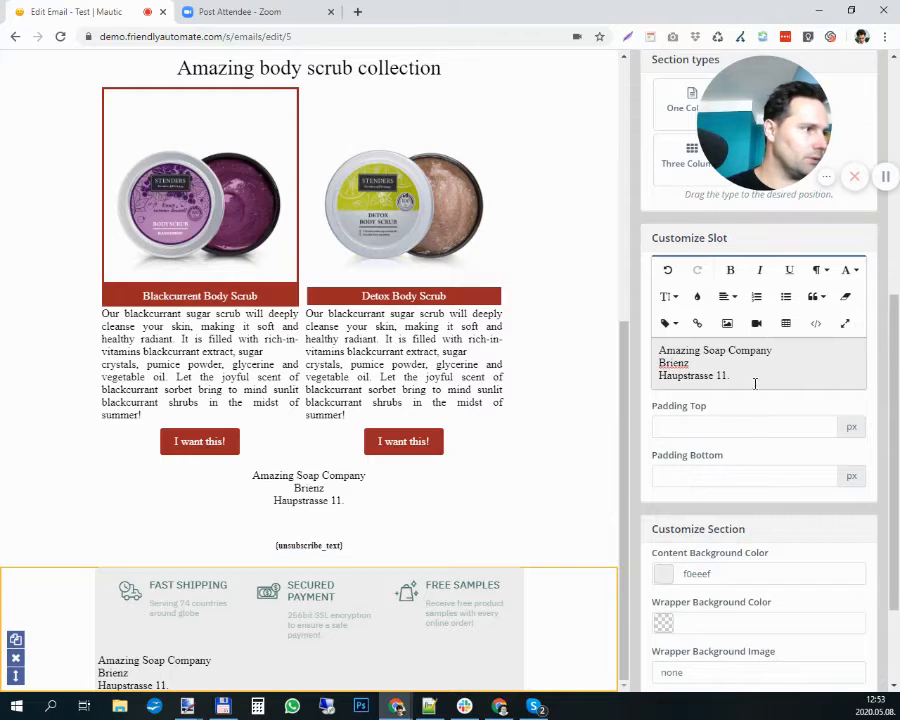
- Center the pasted company address and delete the original address text slot below the product buttons
left_click_drag(755, 383, 658, 350)
left_click(726, 296)
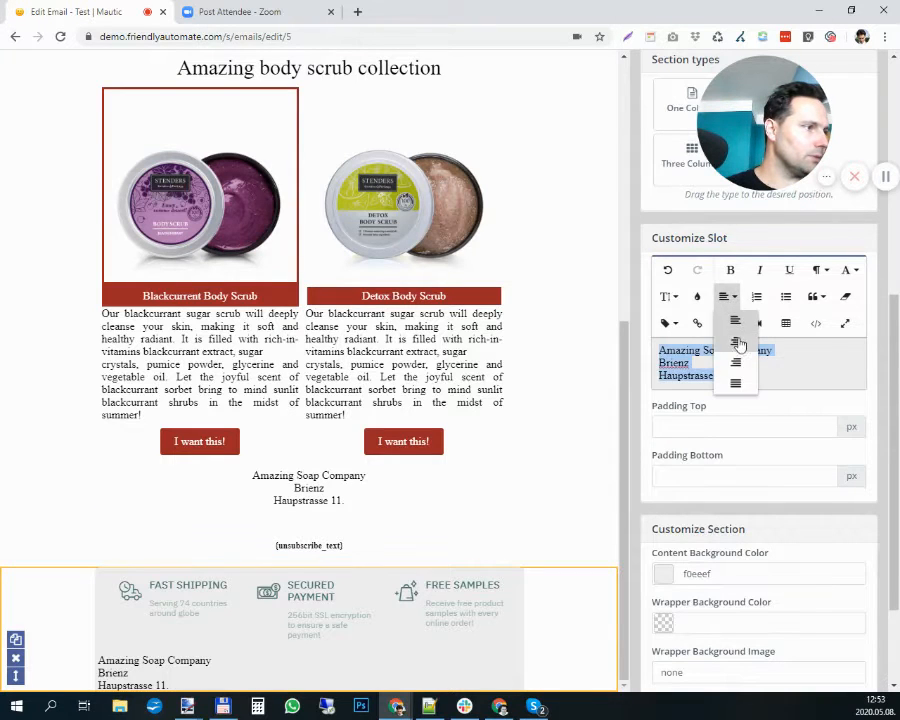
left_click(736, 342)
left_click(507, 461)
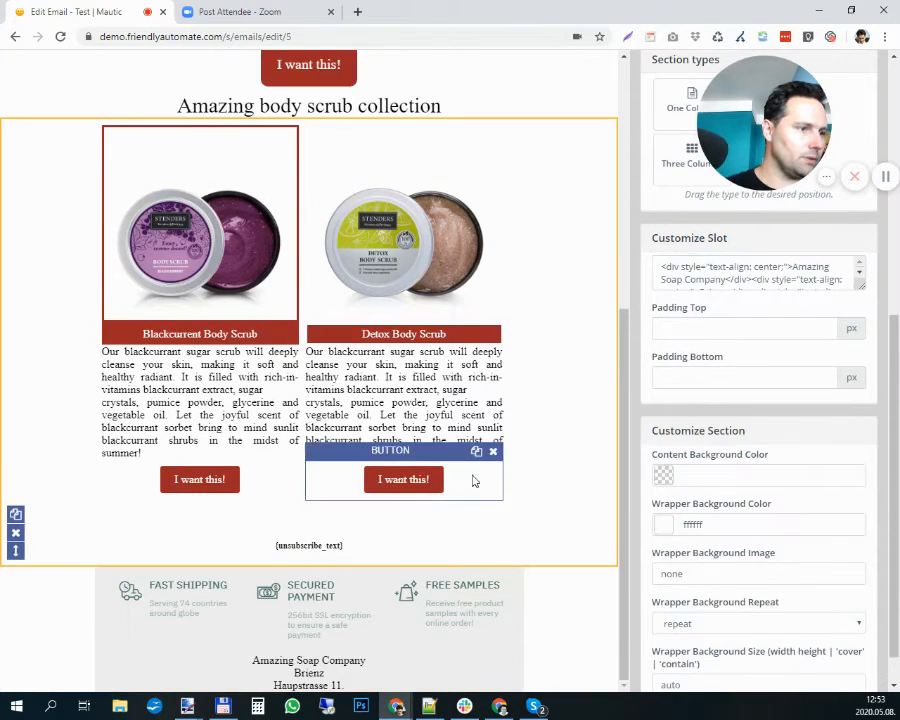
- Copy the {unsubscribe_text} token from its text slot and delete that slot from the product section
left_click(358, 545)
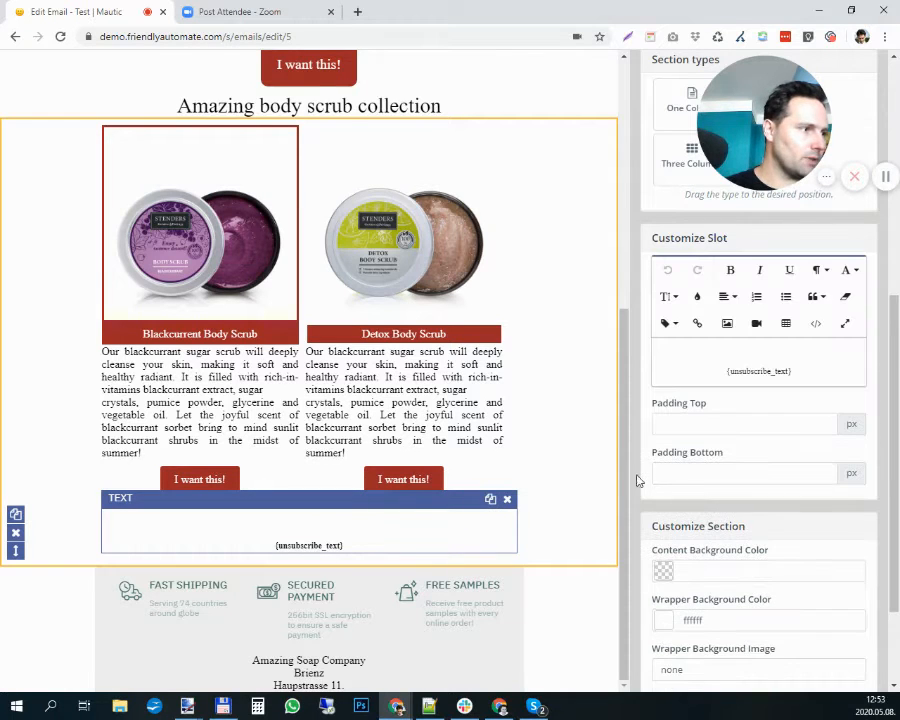
triple_click(743, 364)
key("ctrl+c")
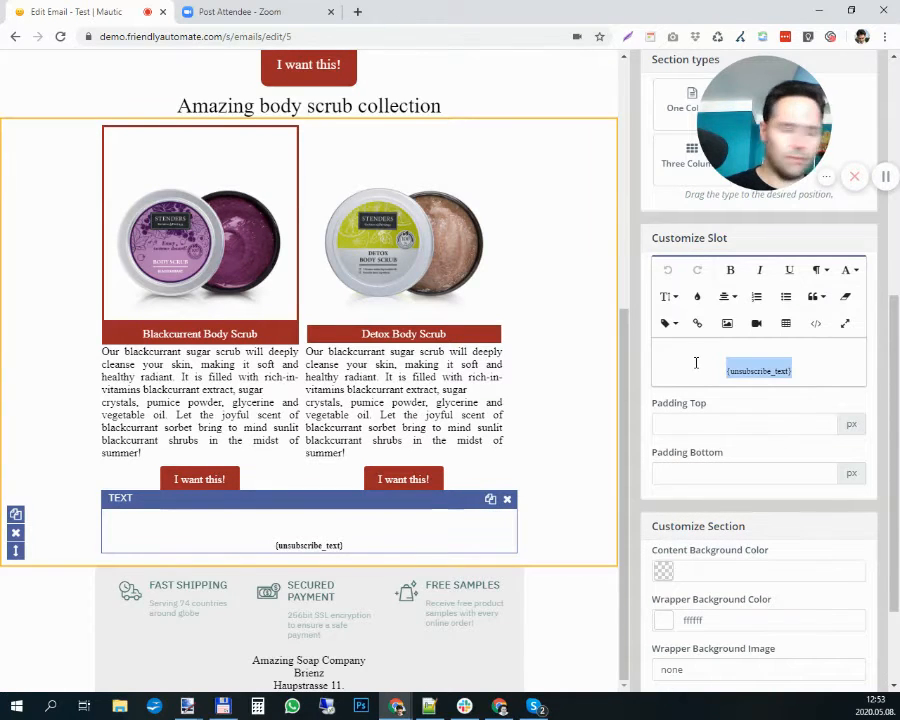
left_click(508, 500)
- Add a text slot below the company address in the grey section, containing the centered token {unsubscribe_text}
left_click(350, 679)
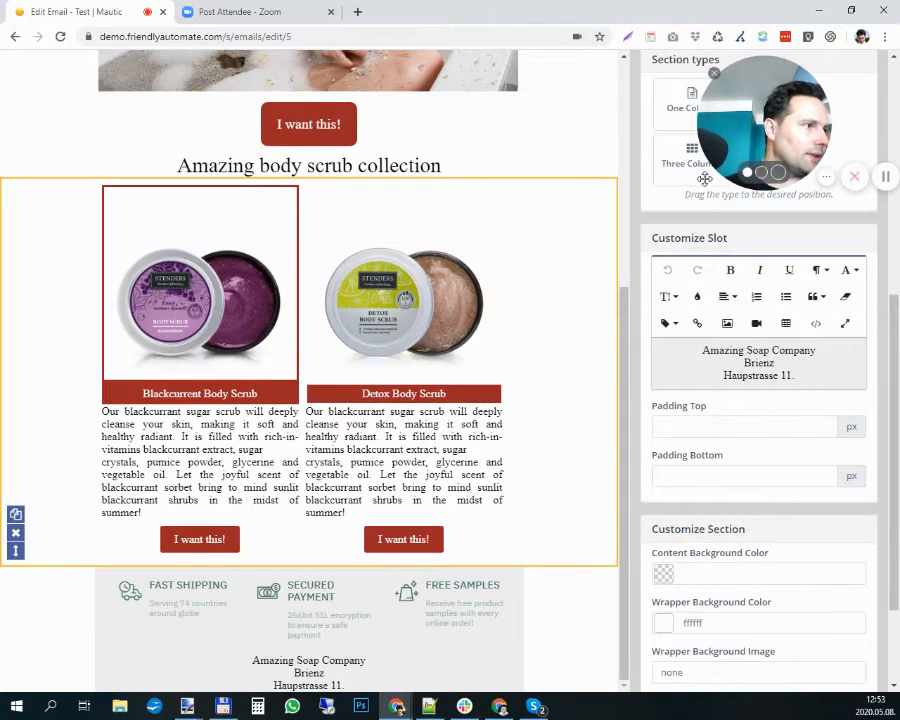
scroll(712, 240, "up", 4)
left_click_drag(685, 195, 490, 660)
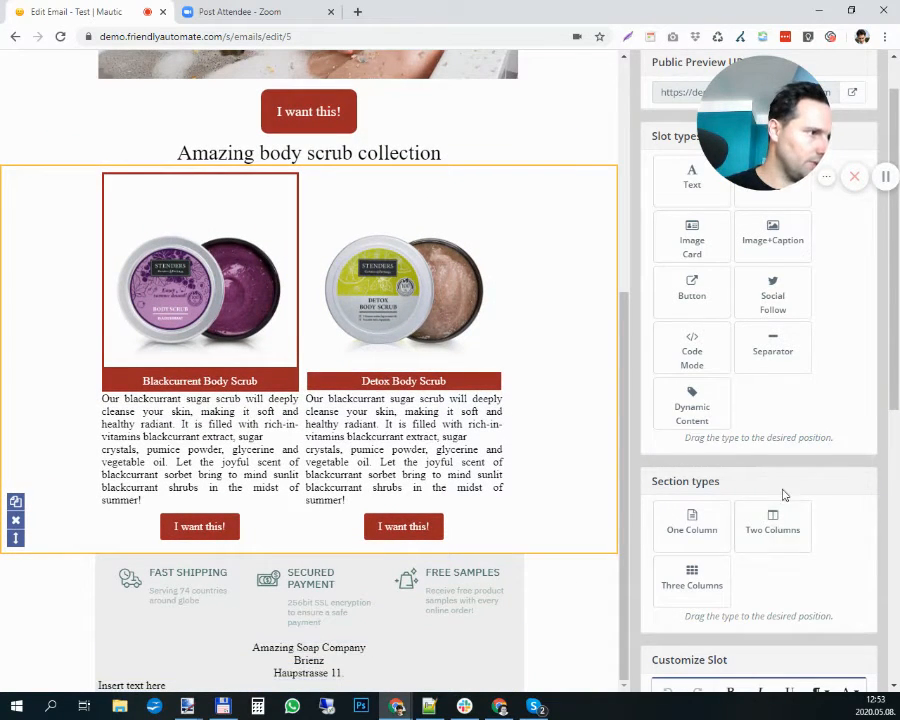
scroll(759, 393, "down", 4)
left_click_drag(749, 350, 658, 350)
key("ctrl+v")
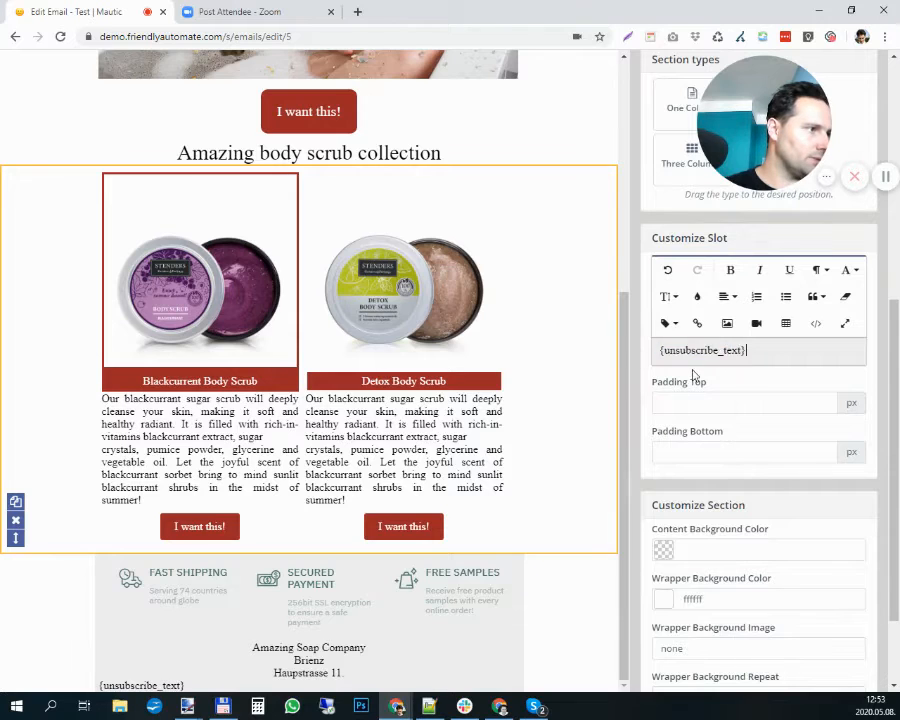
left_click(726, 296)
left_click(735, 345)
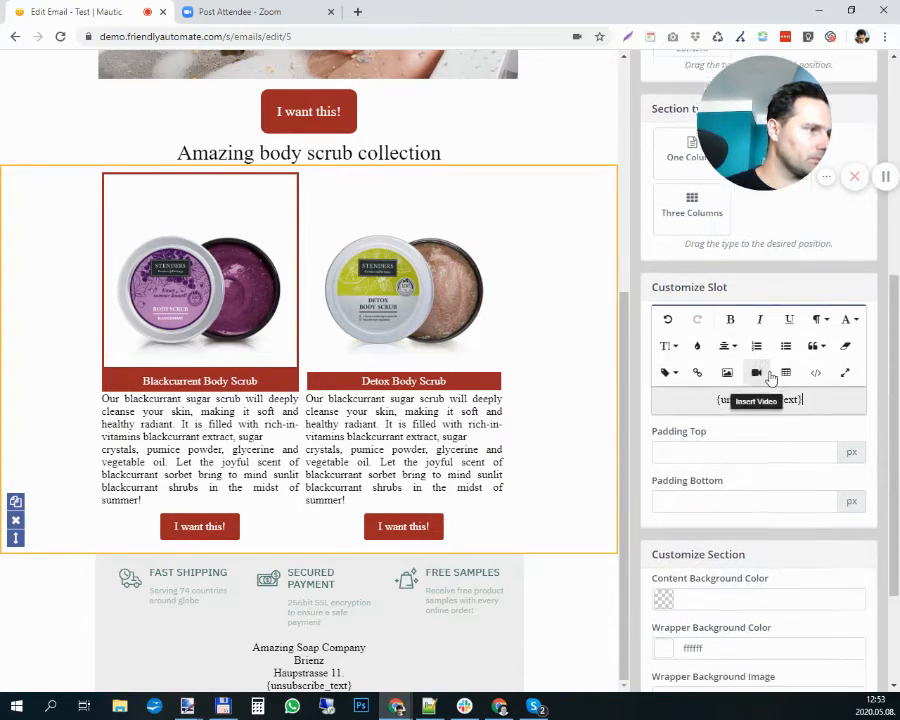
- Set the top padding of the {unsubscribe_text} slot to 20 px
scroll(769, 374, "down", 1)
left_click(725, 335)
type("10")
left_click(719, 377)
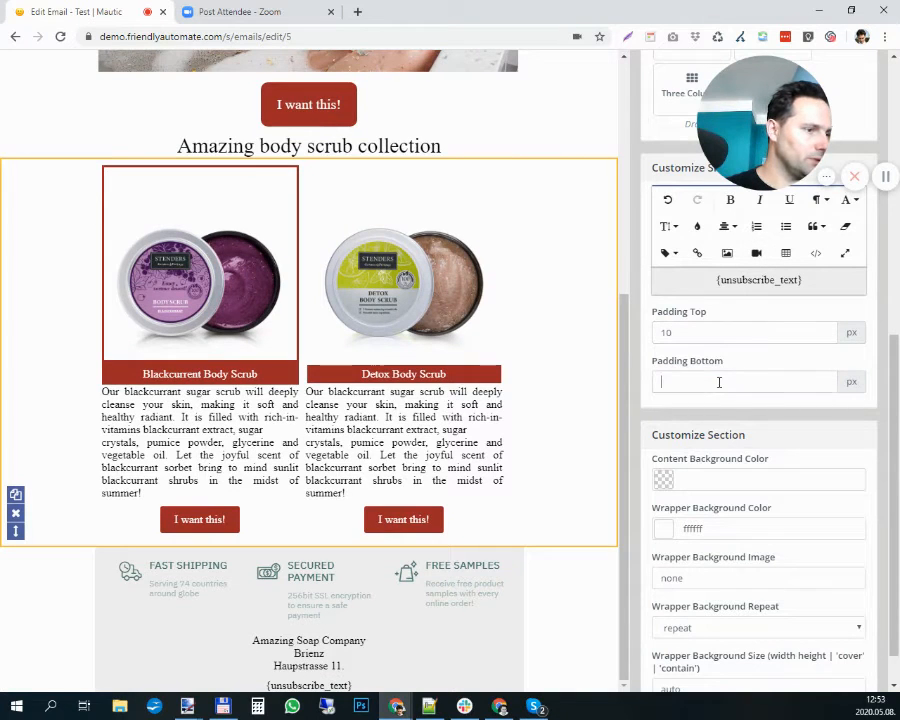
left_click_drag(699, 335, 600, 336)
type("20")
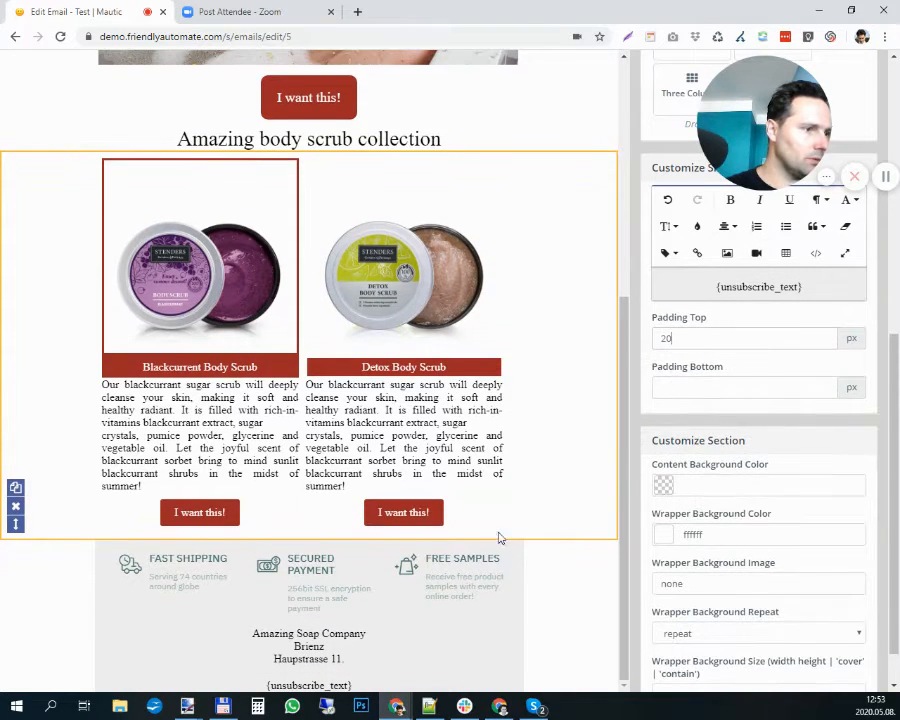
- Set the top padding of the company address text slot to 20 px
left_click(305, 645)
left_click(707, 355)
type("20")
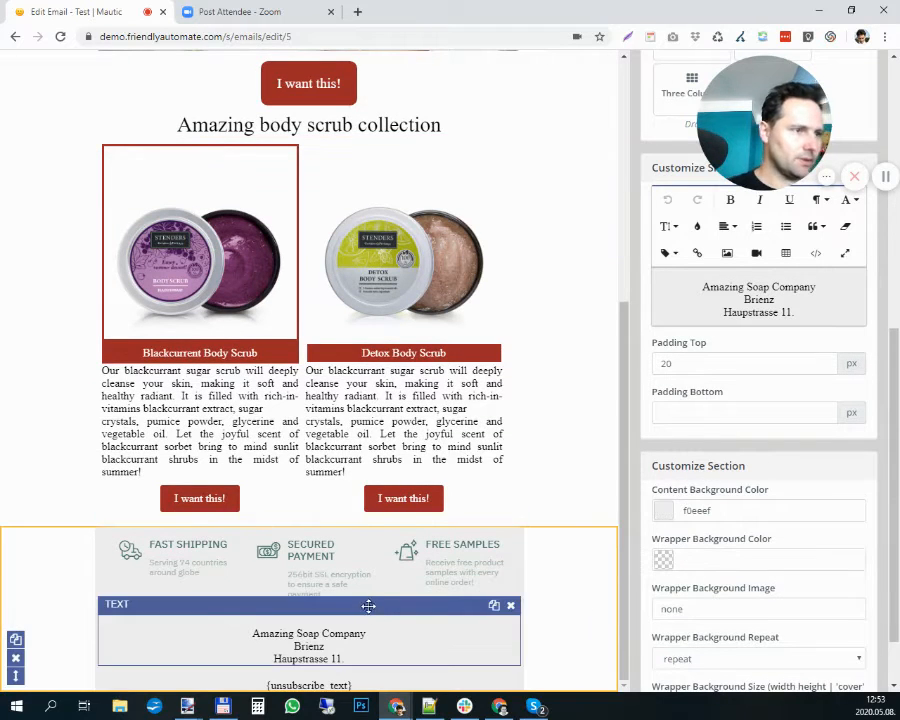
scroll(366, 600, "up", 4)
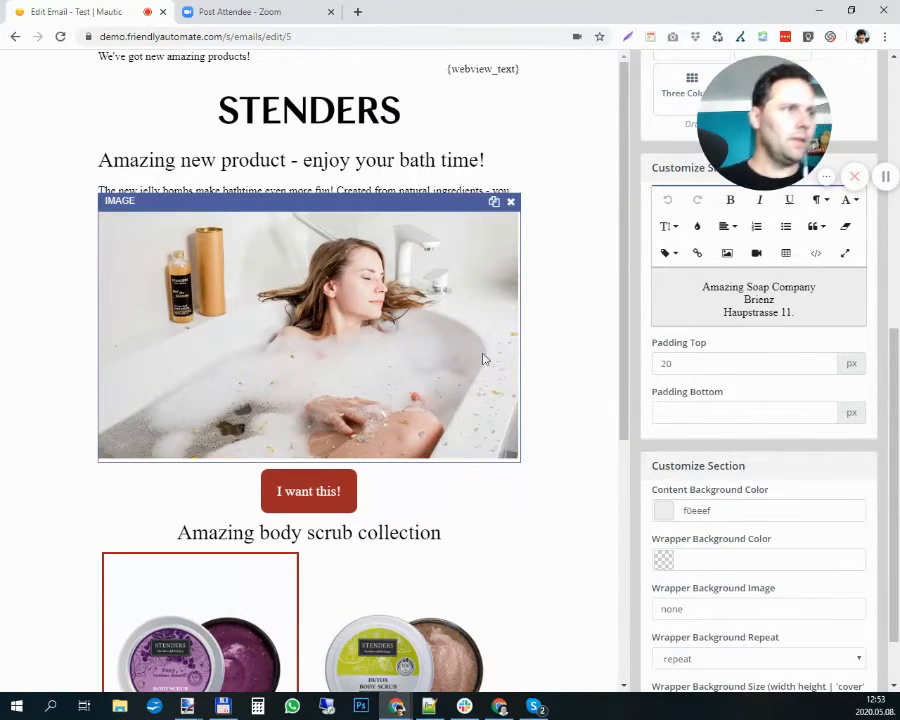
scroll(435, 204, "down", 4)
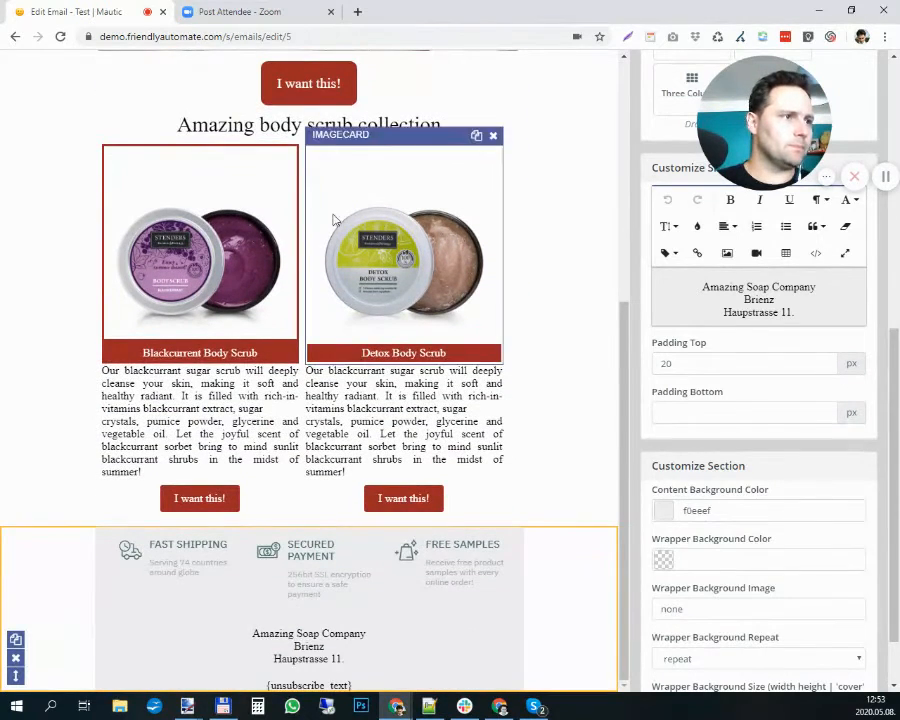
- Set the background color of the Blackcurrent Body Scrub image card to ffffff
left_click(155, 163)
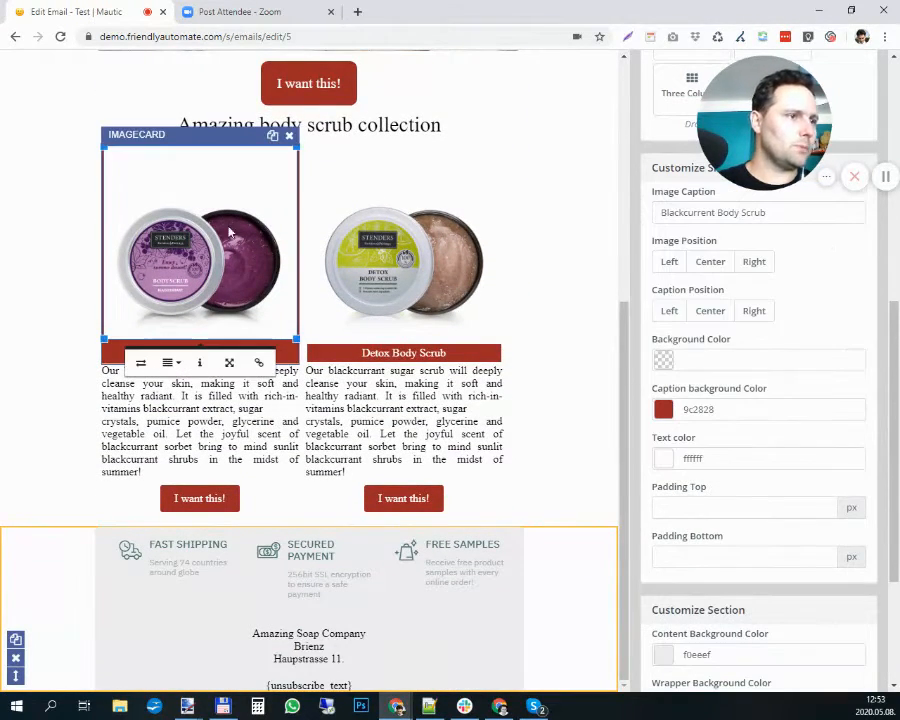
scroll(756, 417, "up", 2)
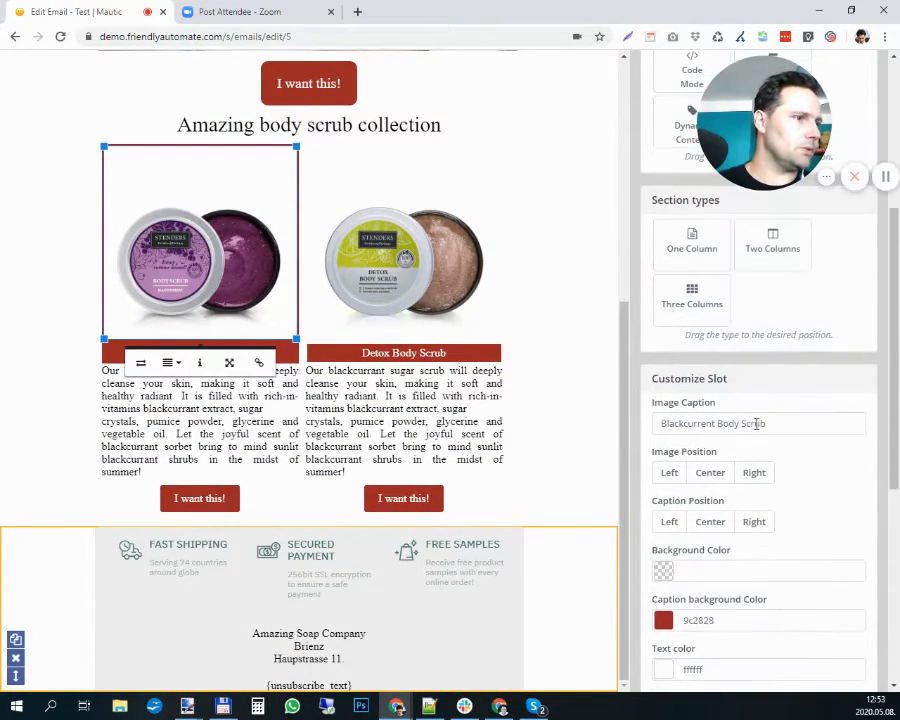
scroll(757, 423, "down", 3)
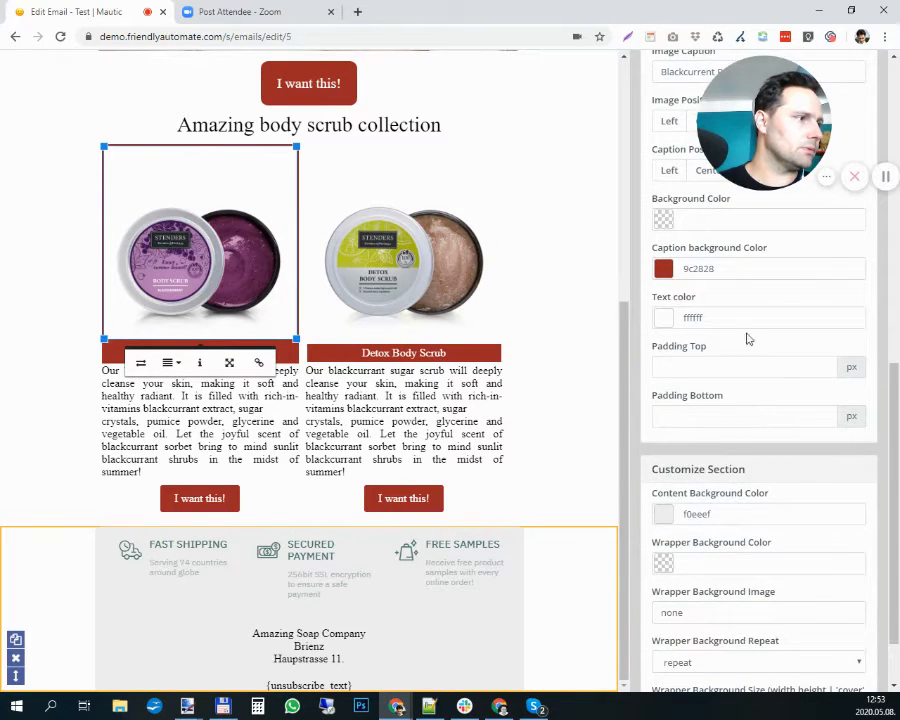
left_click(742, 228)
type("ffffff")
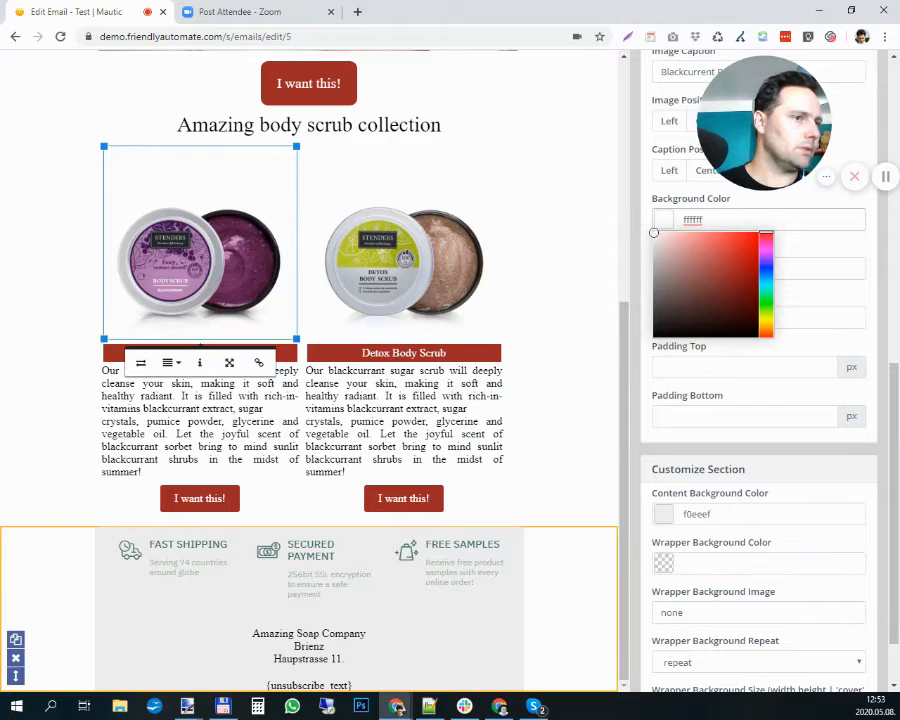
left_click(36, 217)
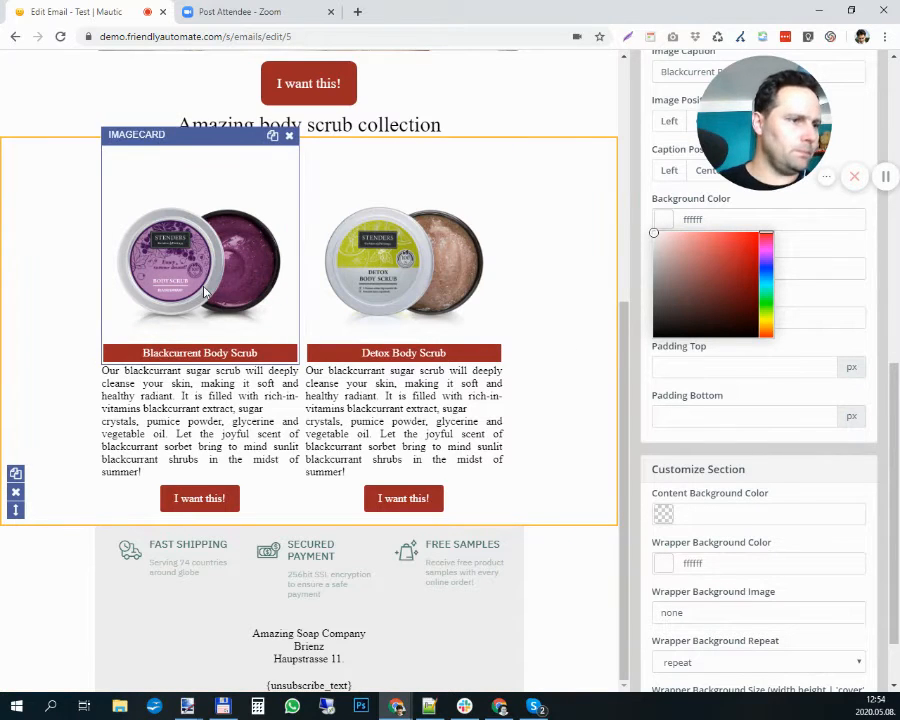
left_click(212, 503)
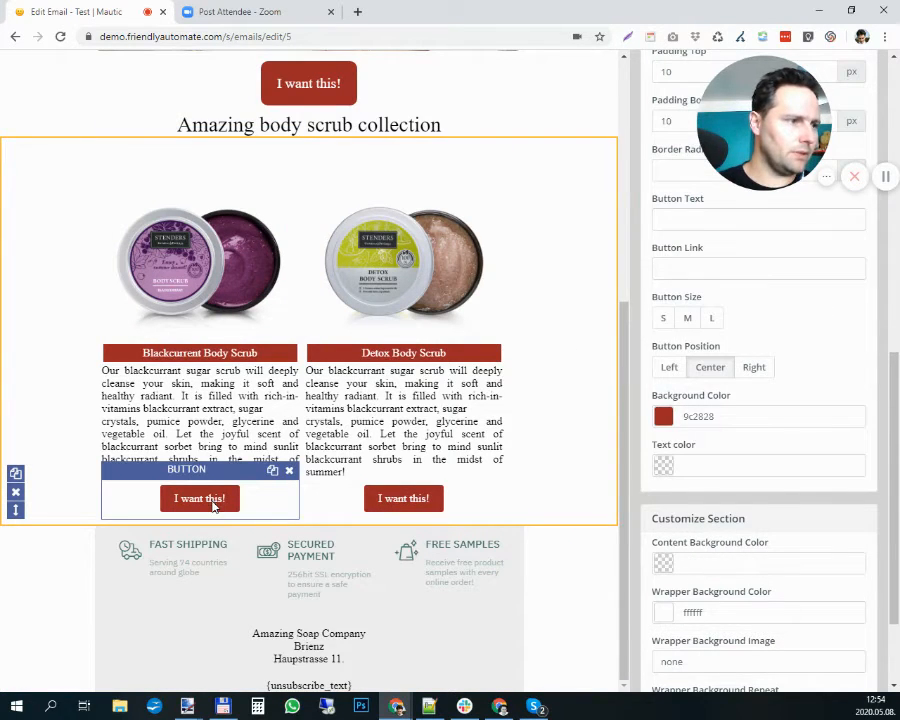
scroll(765, 487, "up", 3)
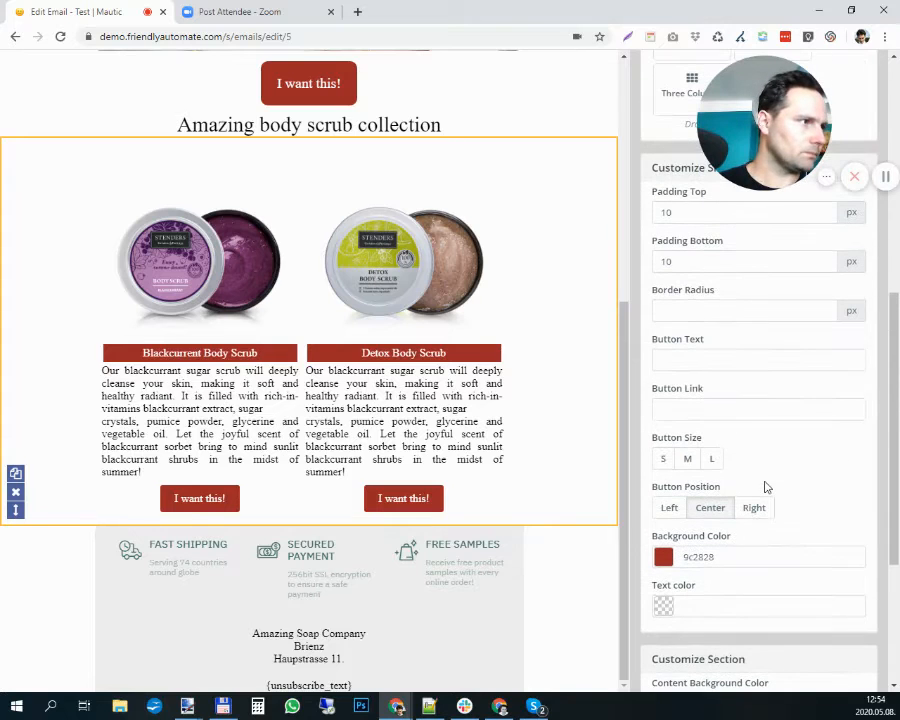
scroll(765, 487, "up", 5)
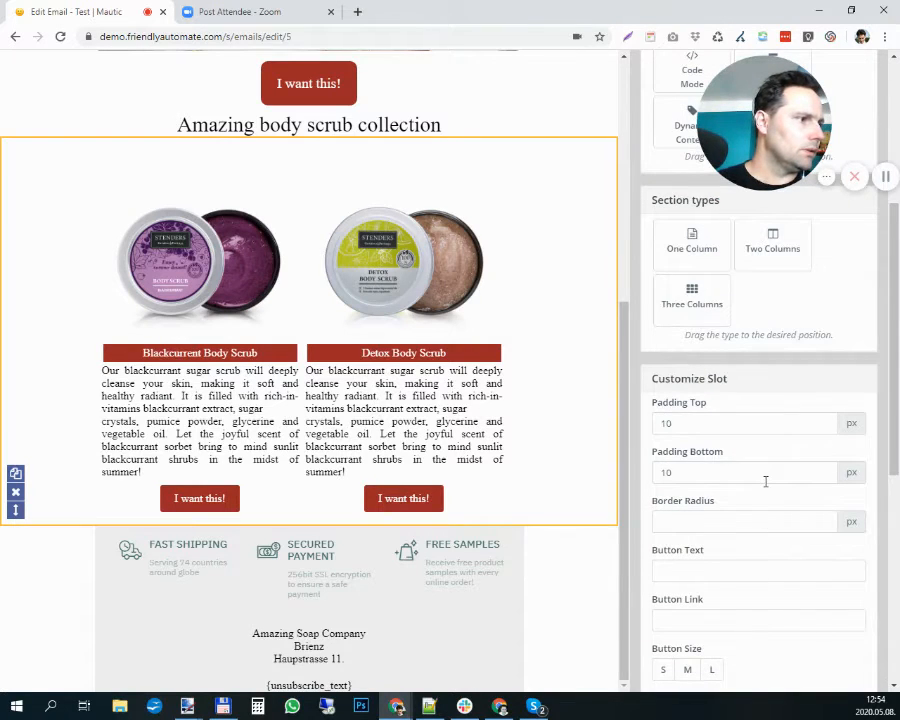
scroll(771, 219, "down", 5)
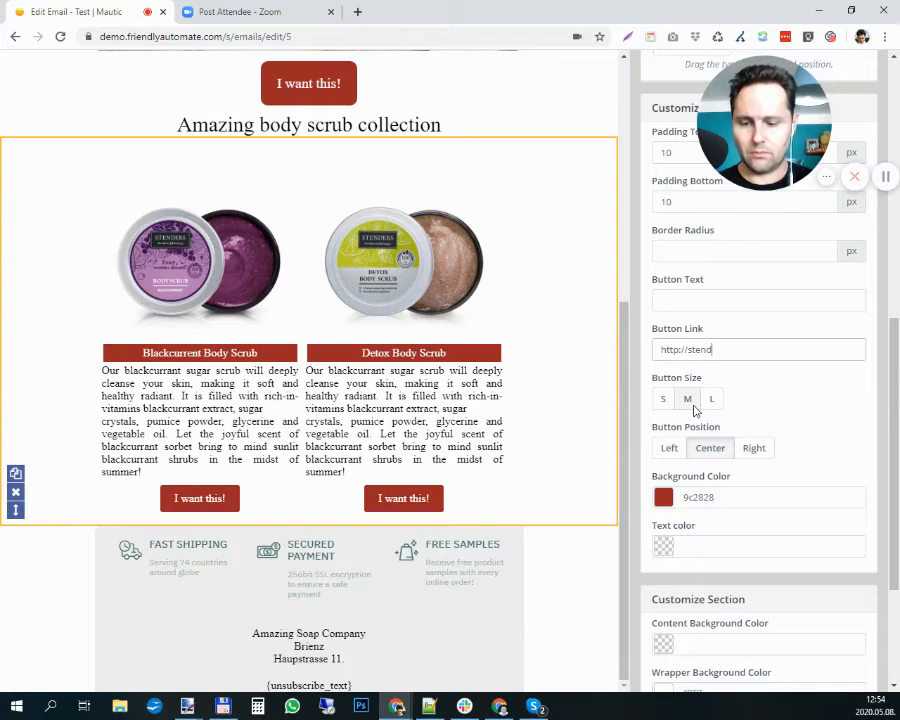
key("ctrl+a")
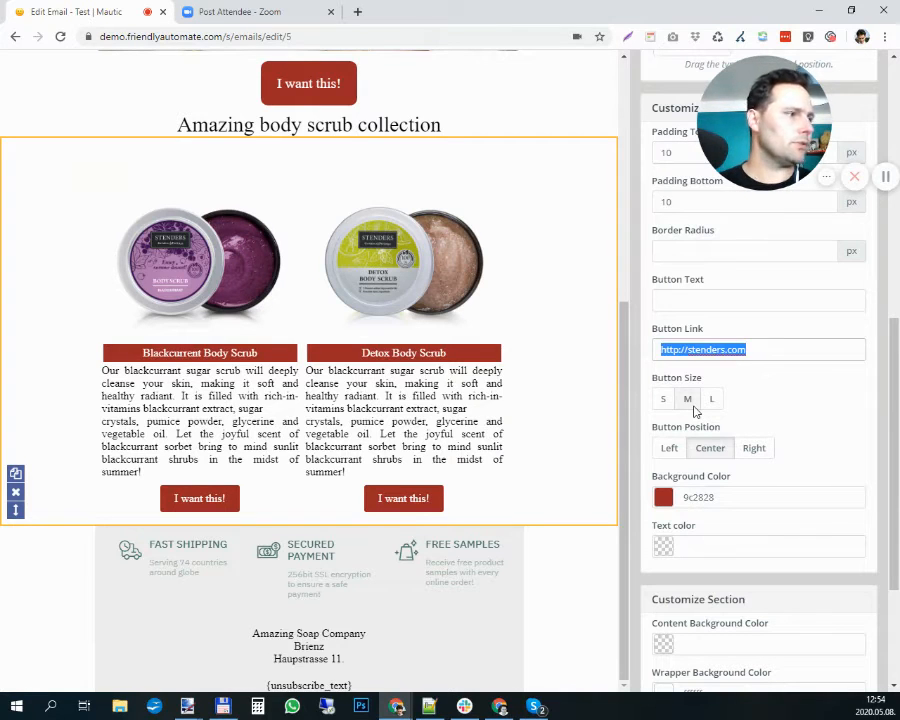
left_click(676, 351)
type("s")
left_click_drag(762, 344, 634, 352)
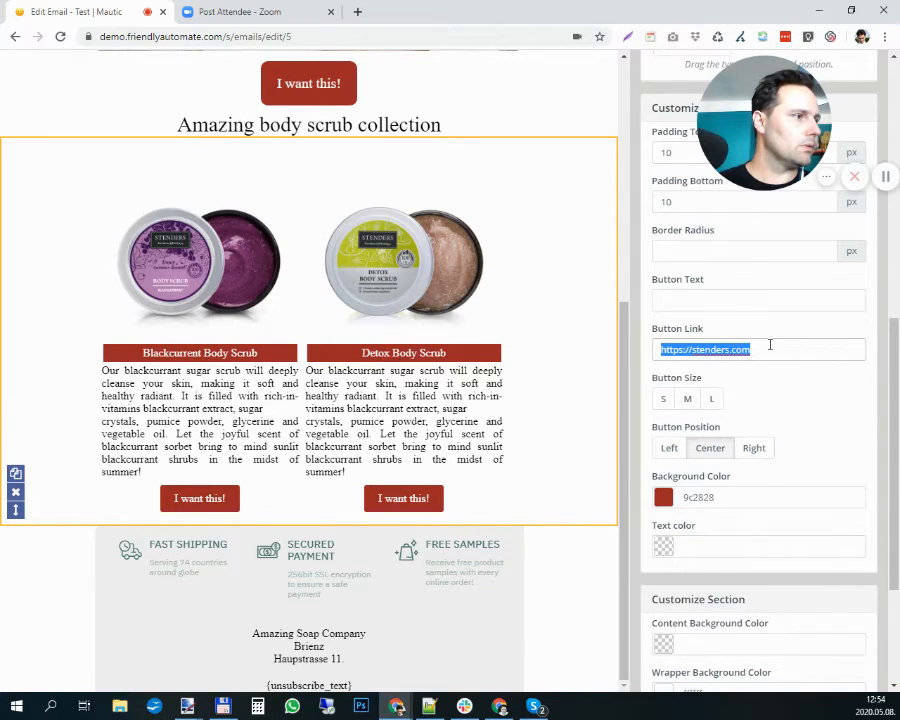
left_click_drag(770, 346, 662, 349)
key("ctrl+c")
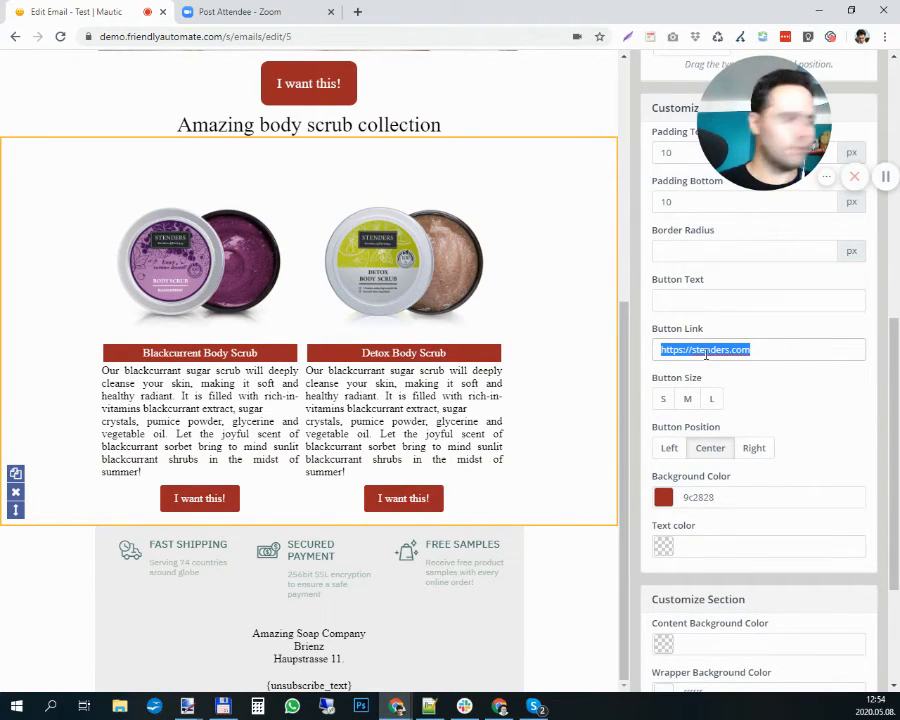
left_click(424, 503)
left_click(683, 354)
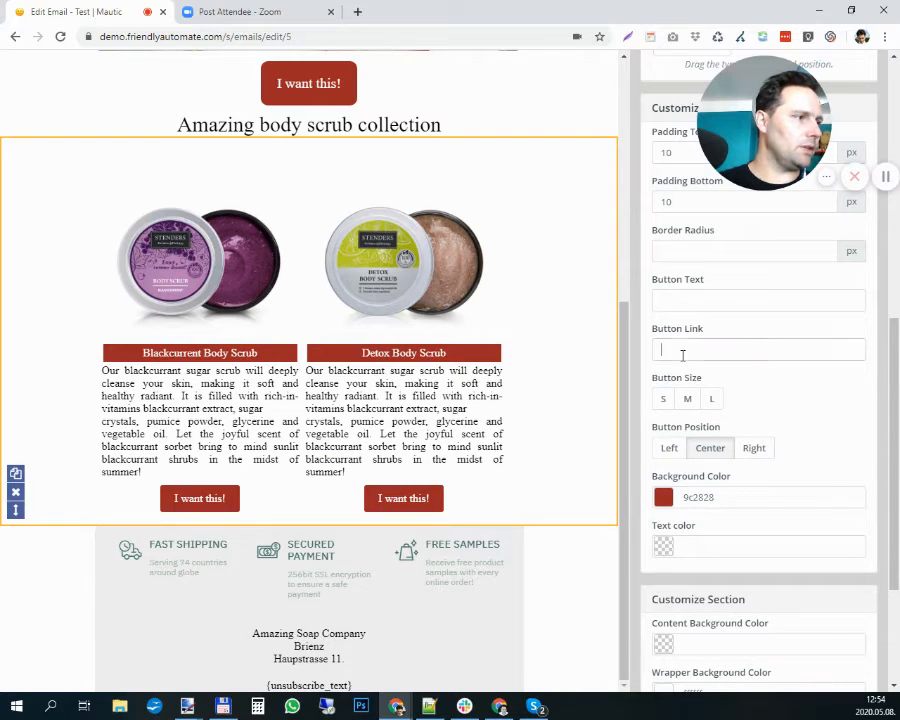
key("ctrl+v")
left_click(319, 91)
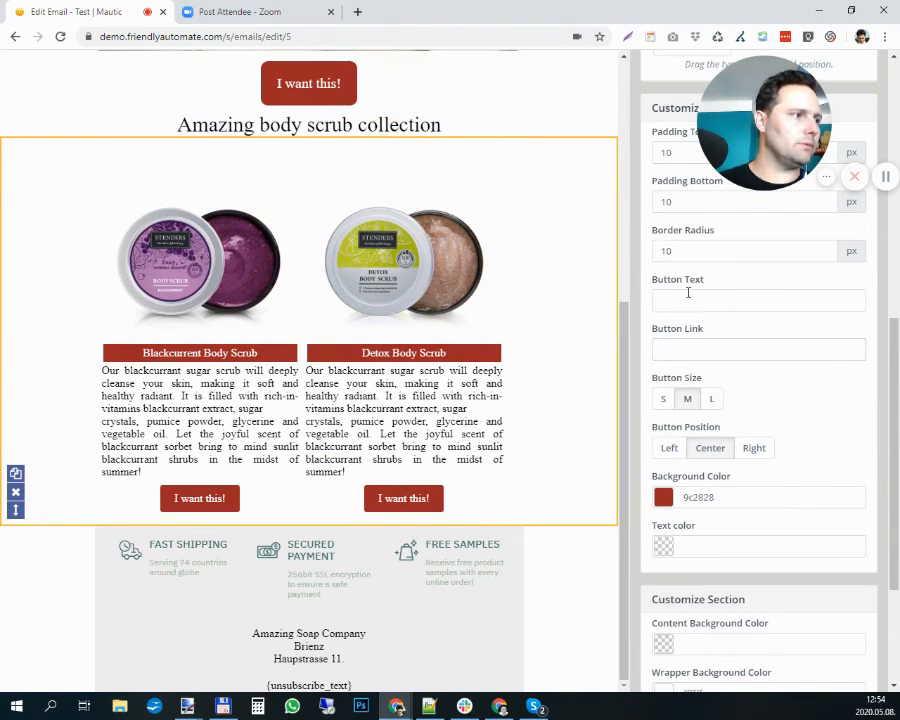
left_click(688, 344)
key("ctrl+v")
left_click(146, 192)
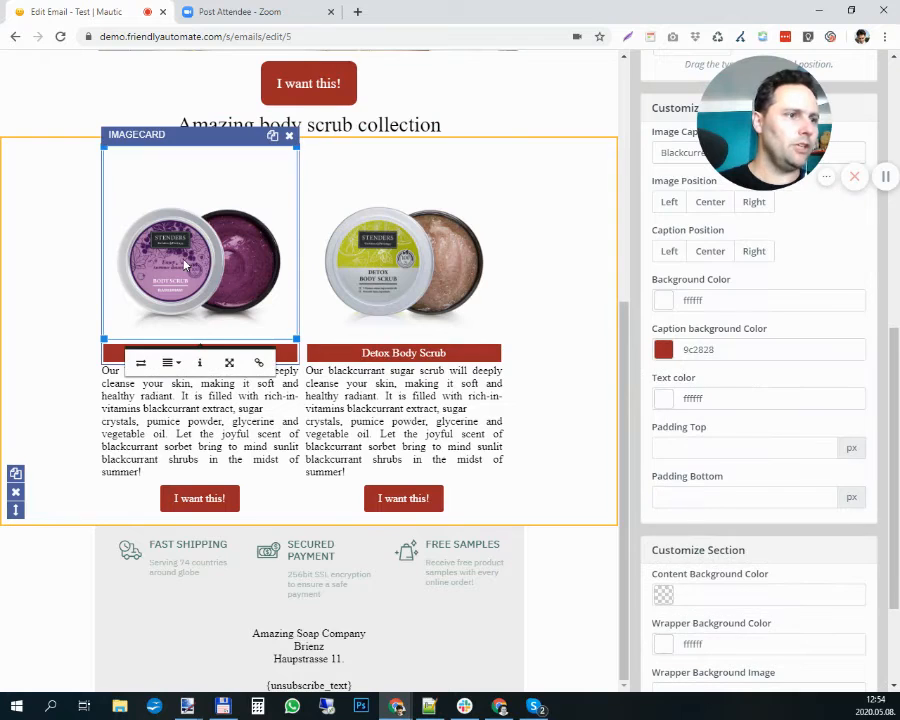
left_click(258, 362)
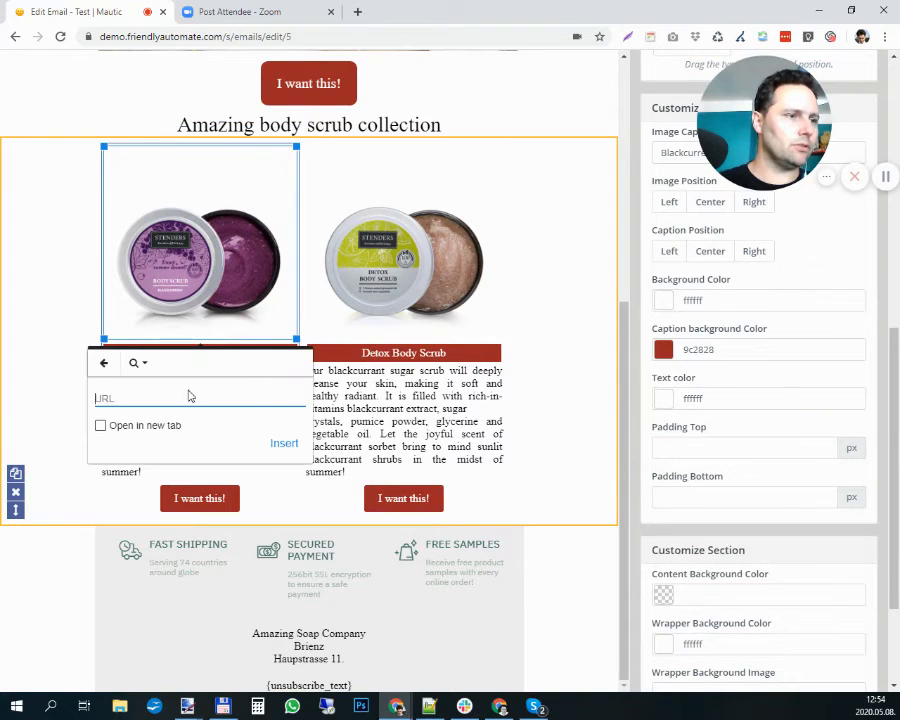
key("ctrl+v")
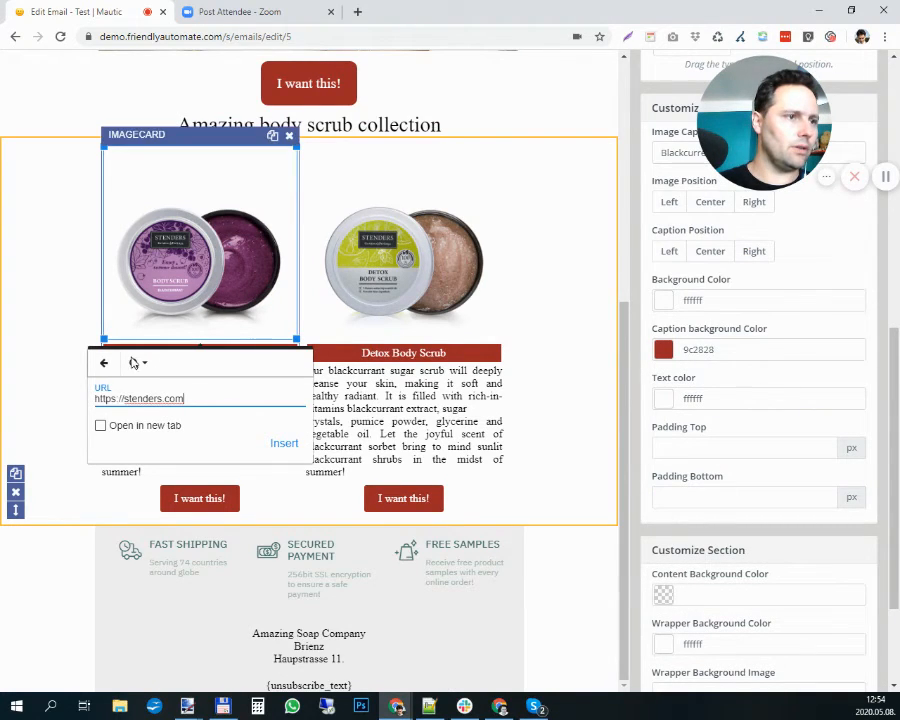
left_click(100, 425)
left_click(284, 443)
left_click(407, 262)
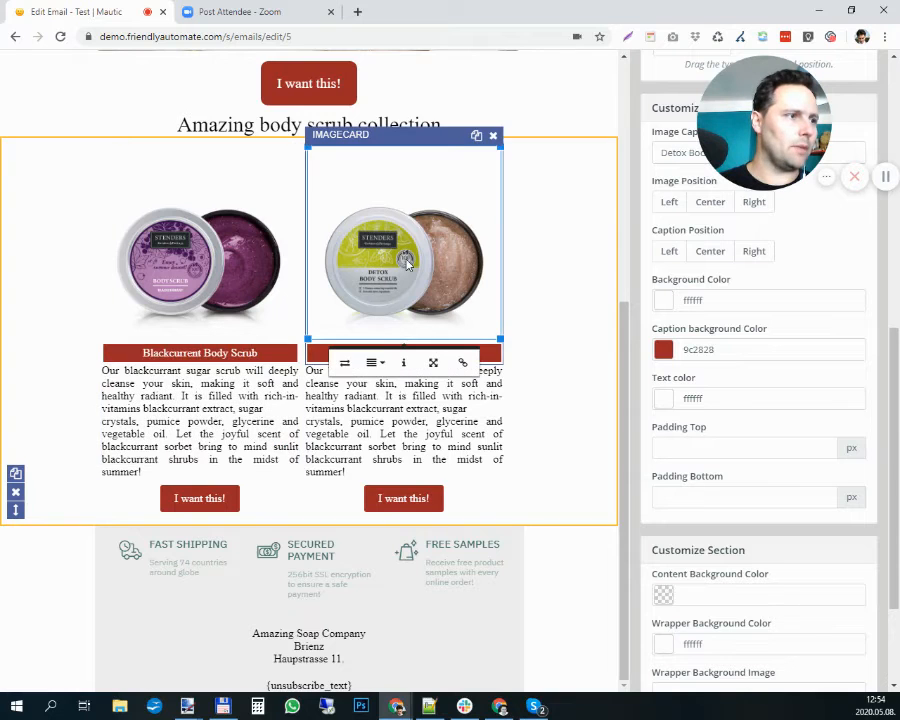
left_click(461, 362)
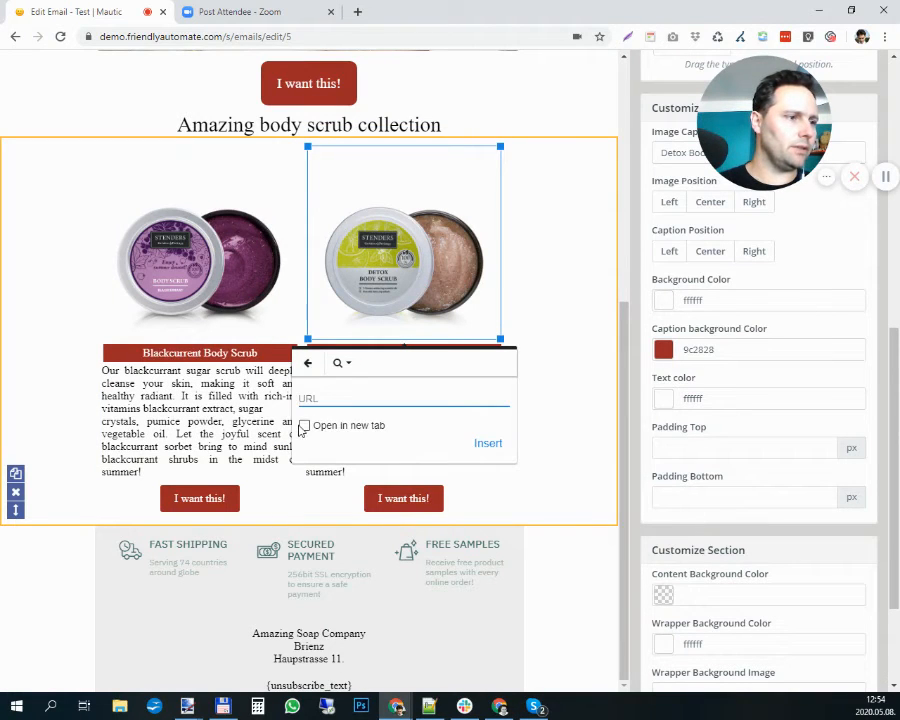
left_click(305, 425)
left_click(409, 400)
key("ctrl+v")
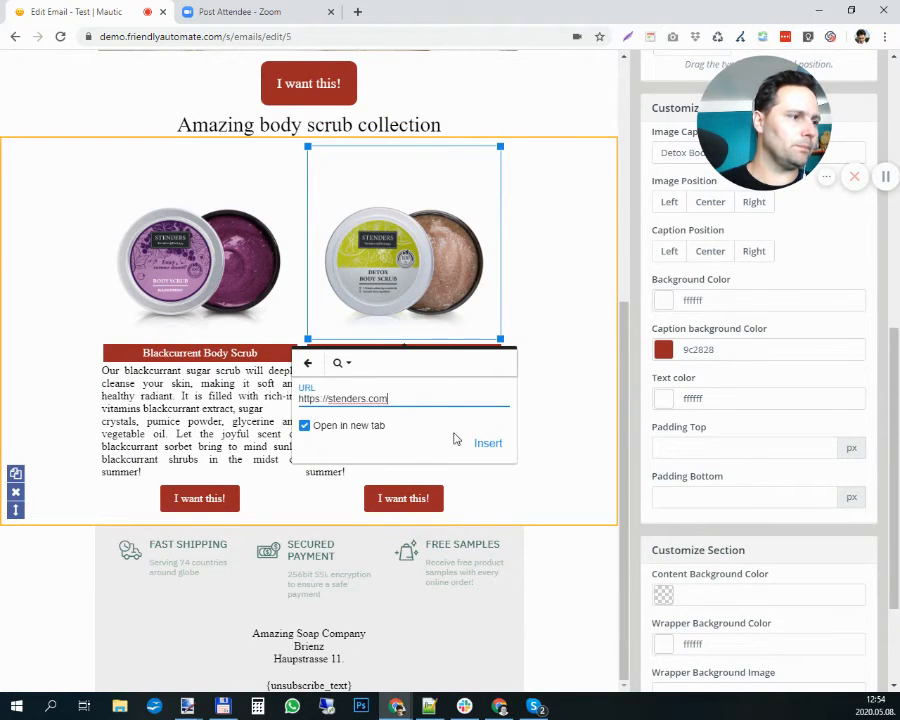
left_click(479, 442)
scroll(352, 368, "up", 2)
scroll(352, 367, "up", 3)
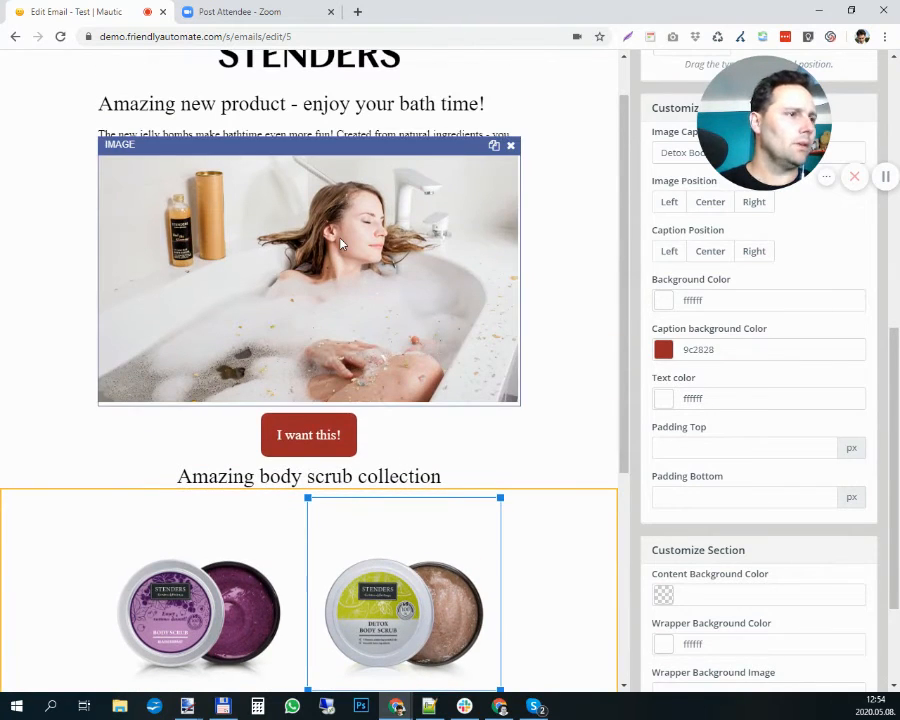
left_click(238, 167)
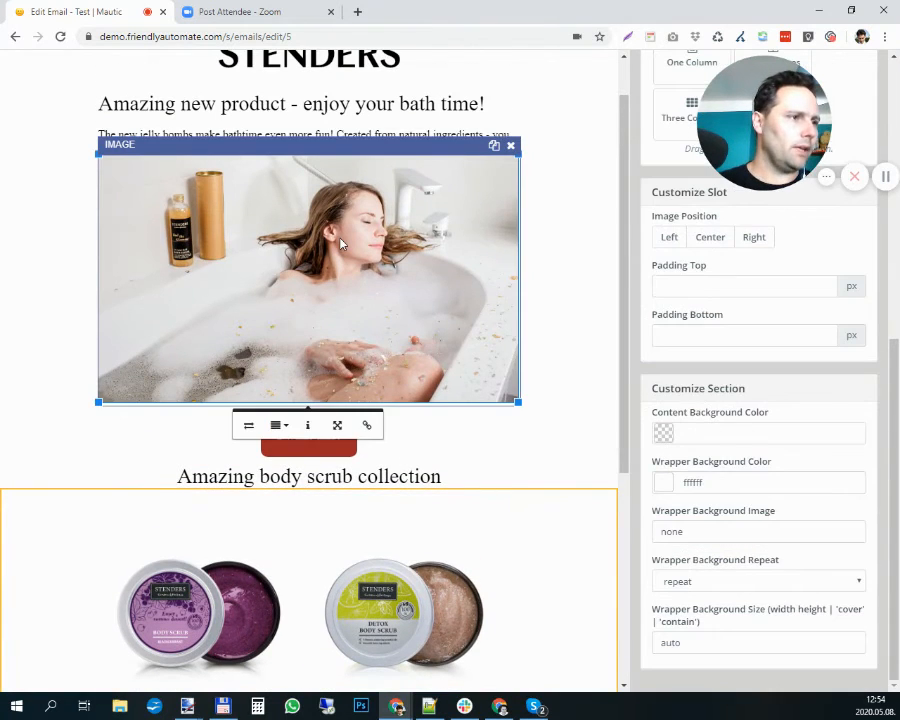
left_click(366, 425)
key("ctrl+v")
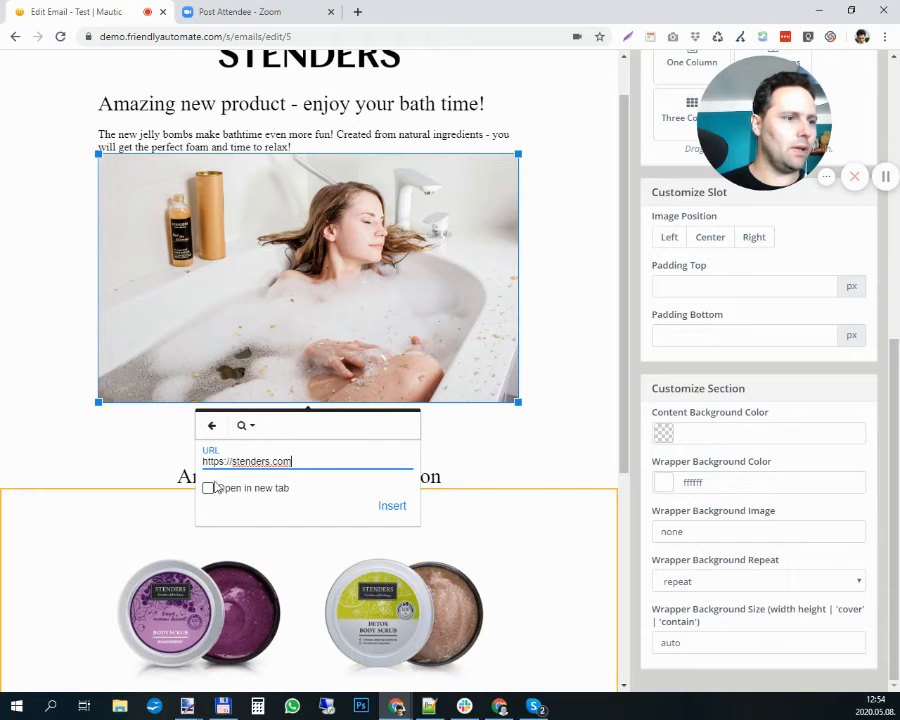
left_click(208, 488)
left_click(391, 506)
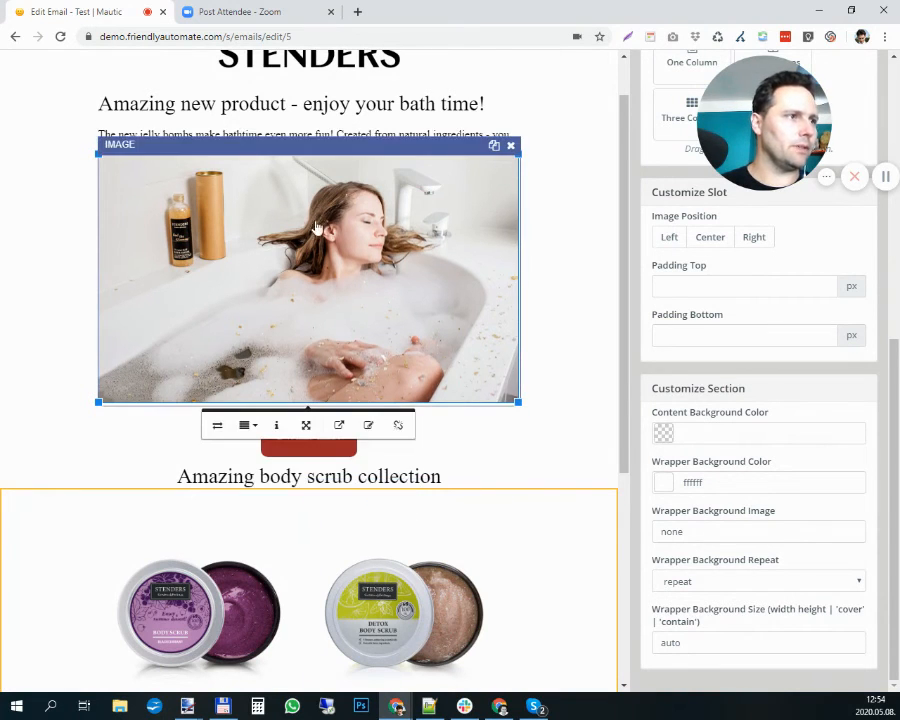
scroll(310, 240, "up", 1)
scroll(318, 230, "down", 8)
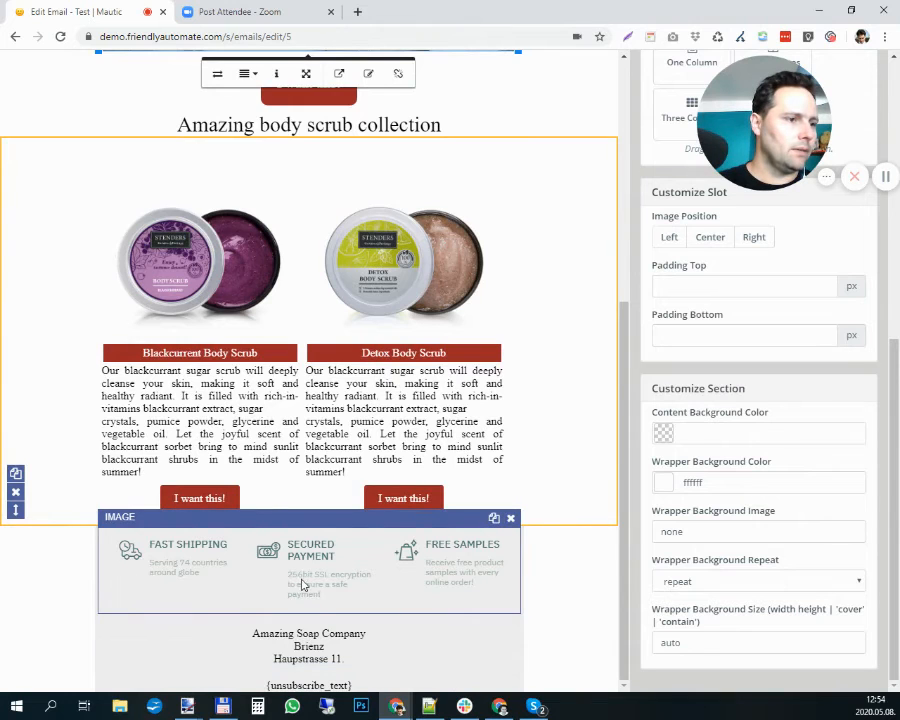
left_click(300, 582)
left_click(367, 637)
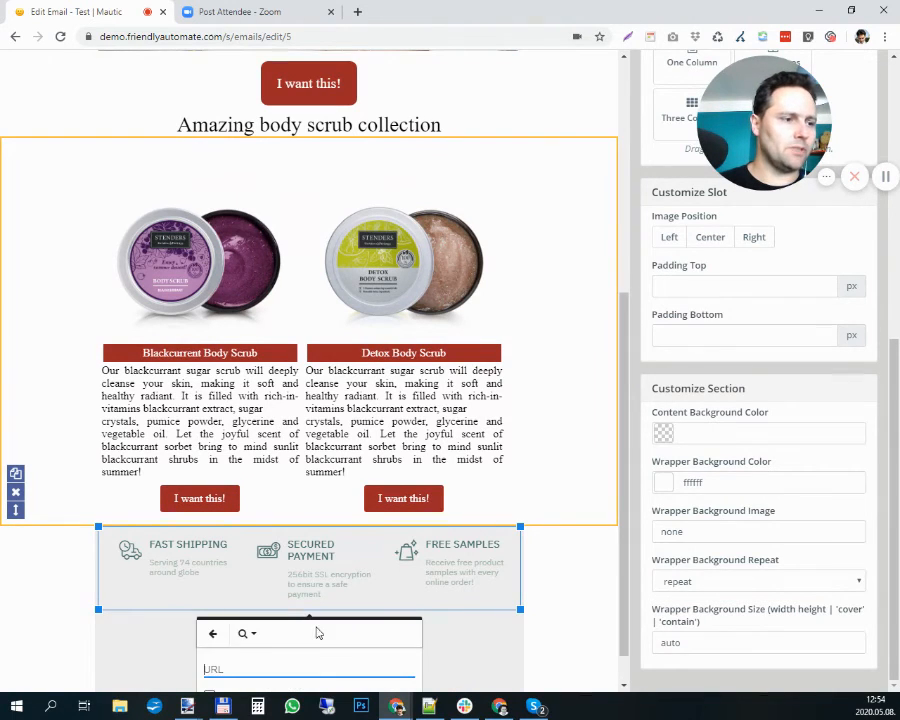
key("ctrl+v")
scroll(344, 640, "down", 1)
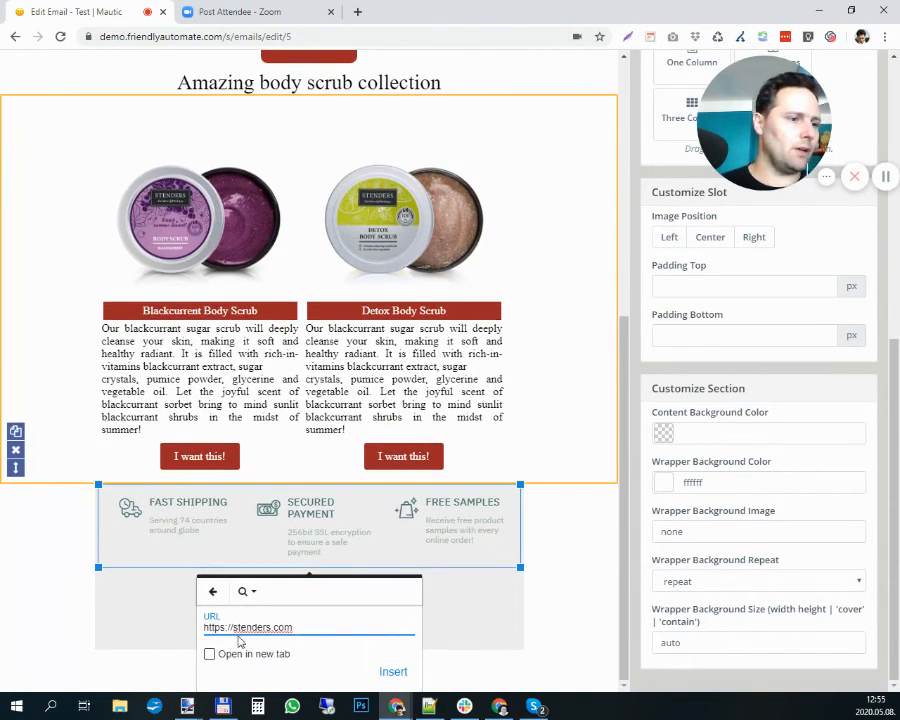
left_click(209, 654)
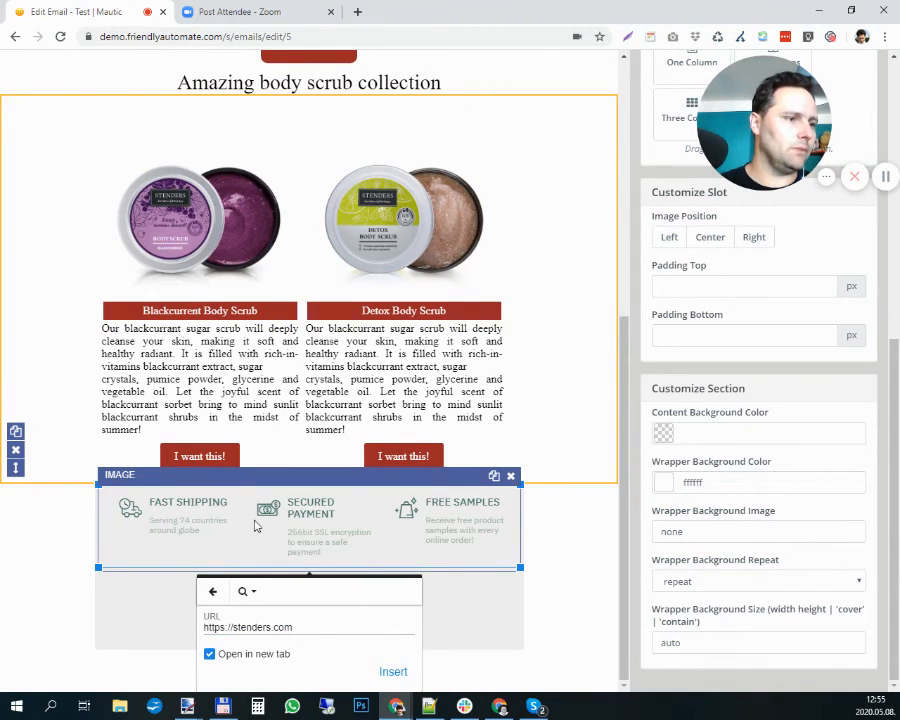
left_click(395, 671)
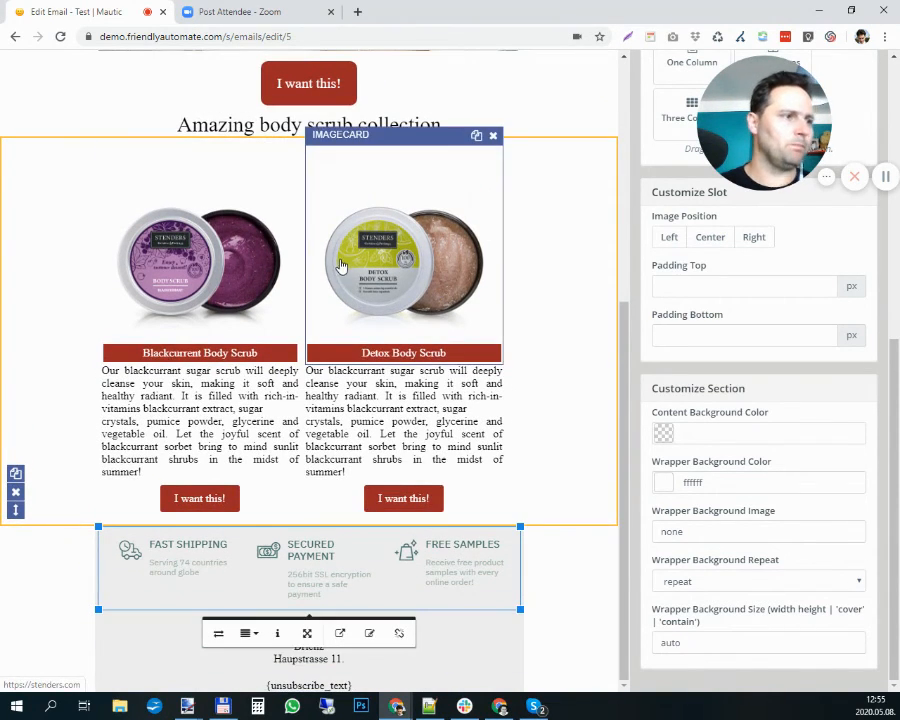
- Apply the email design changes and close the builder to return to the email's edit form
scroll(548, 440, "up", 9)
scroll(709, 365, "up", 5)
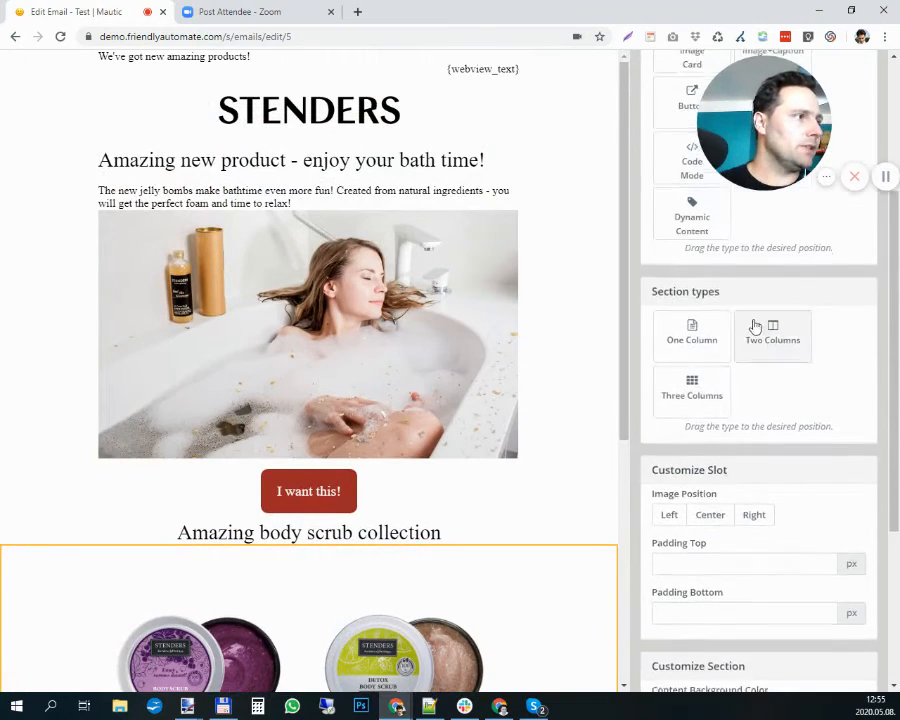
left_click(660, 72)
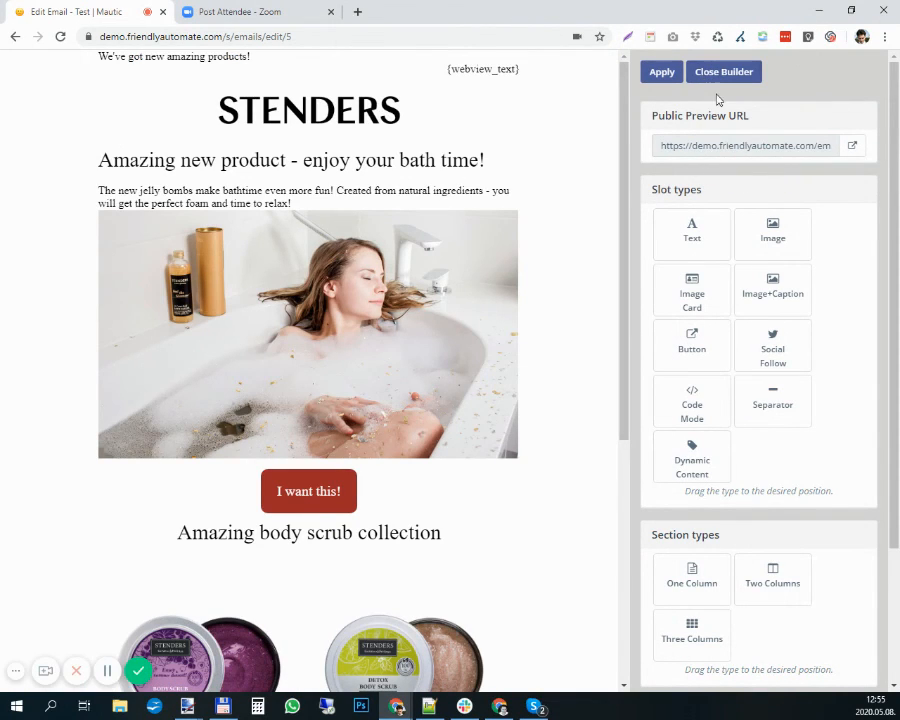
left_click(713, 75)
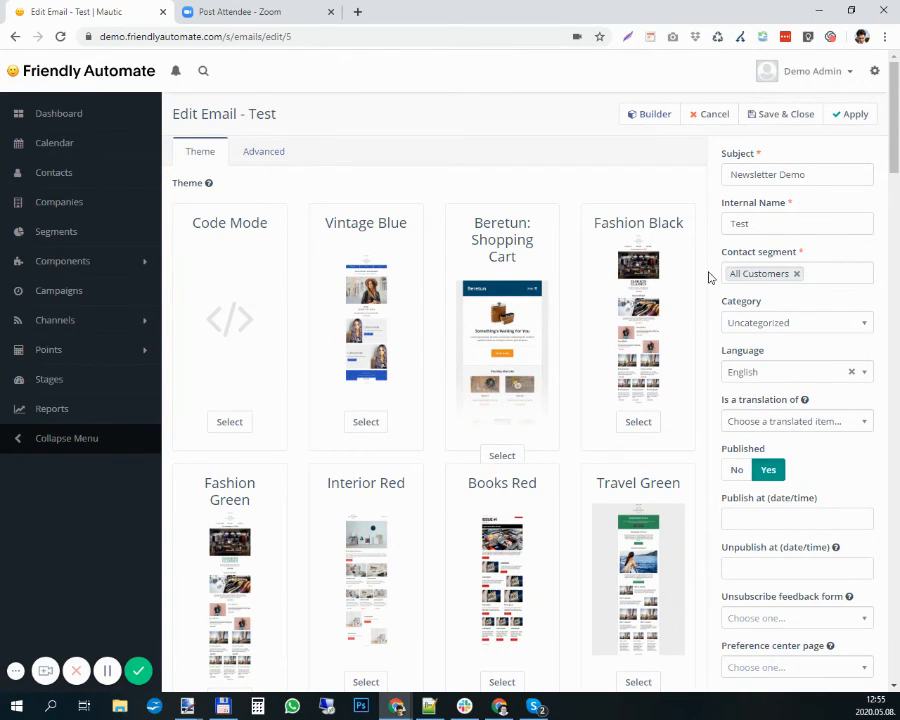